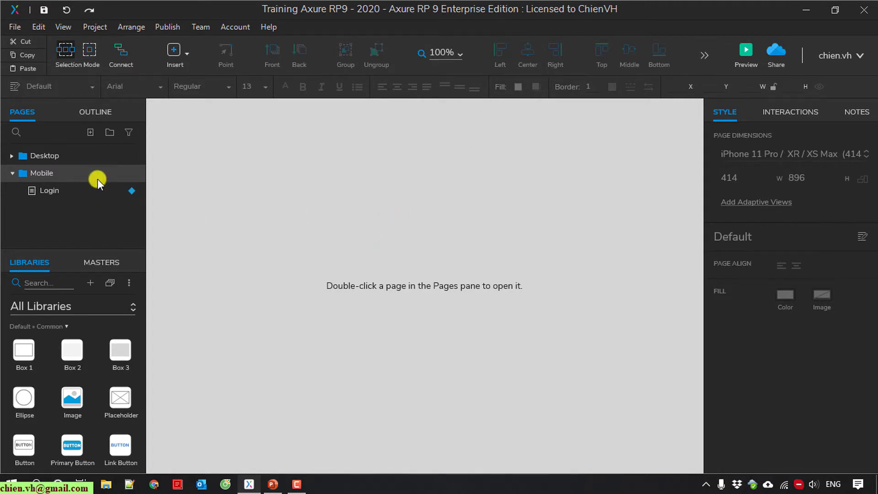
Create a child page named 'Products Listing' under the Mobile folder and open it.
right_click(46, 174)
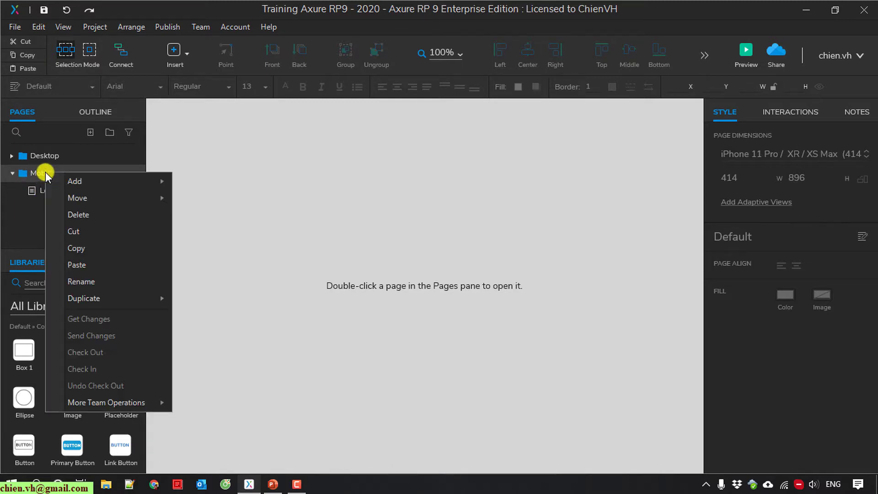
mouse_move(65, 180)
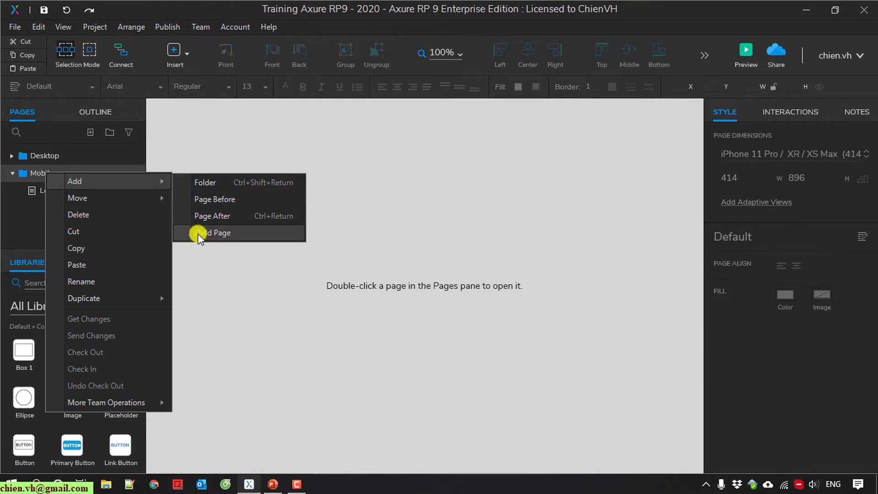
left_click(232, 231)
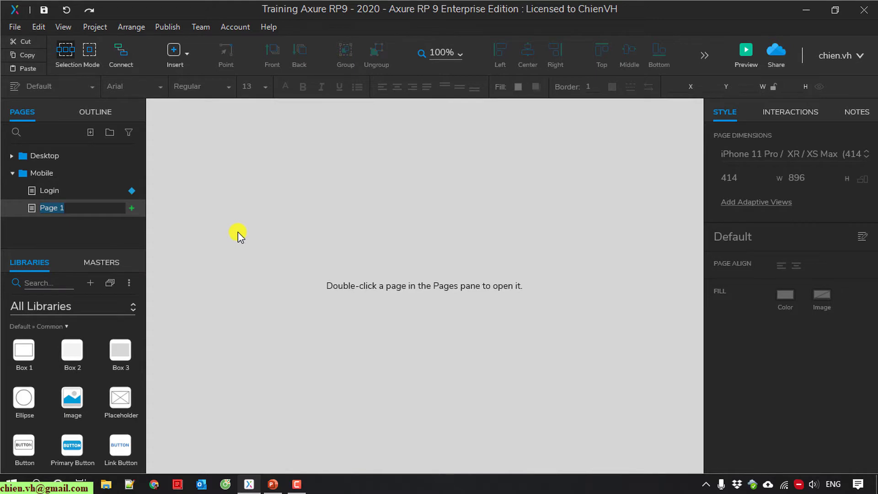
type("Products Listing")
key("Return")
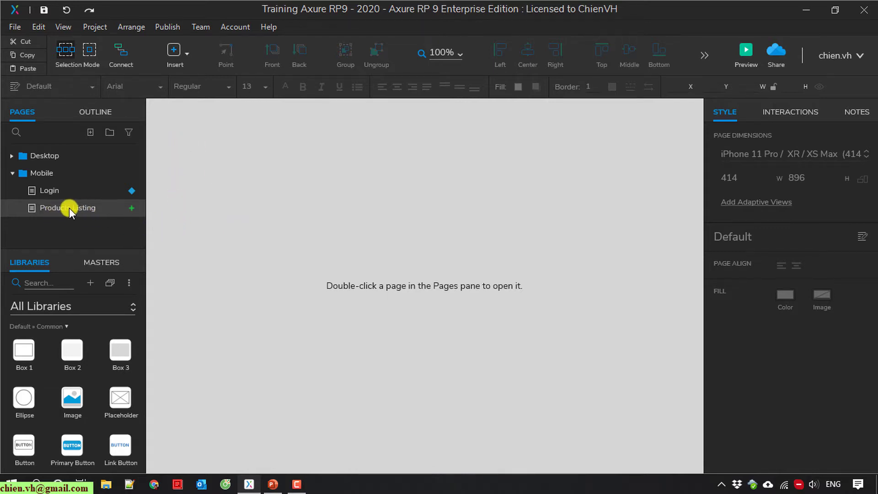
double_click(81, 209)
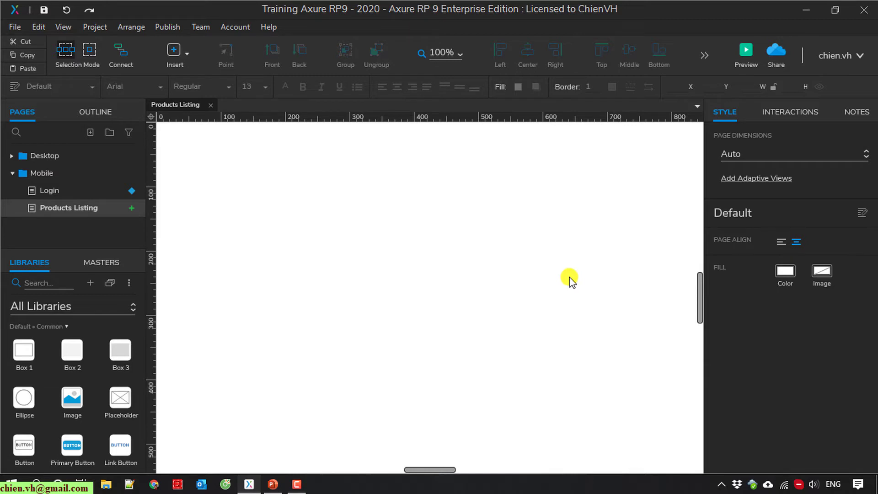
Choose the iPhone 11 Pro / XR / XS Max (414 × 896) page dimension preset.
left_click(847, 154)
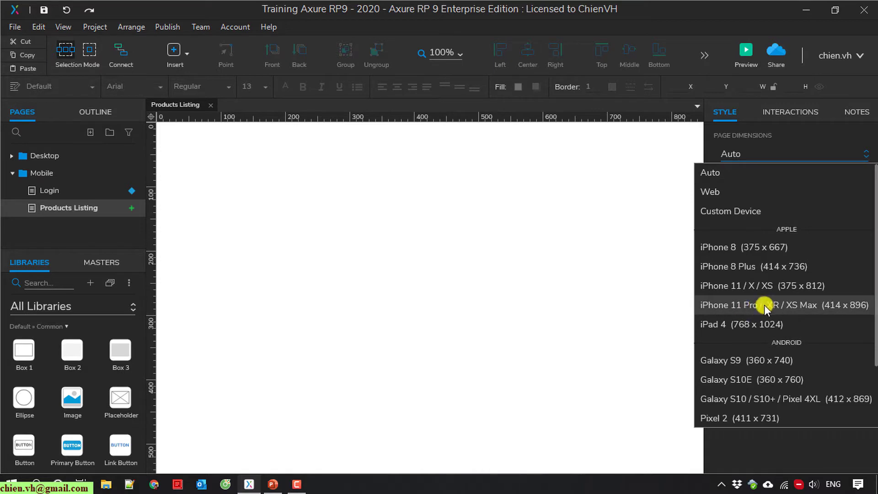
left_click(814, 307)
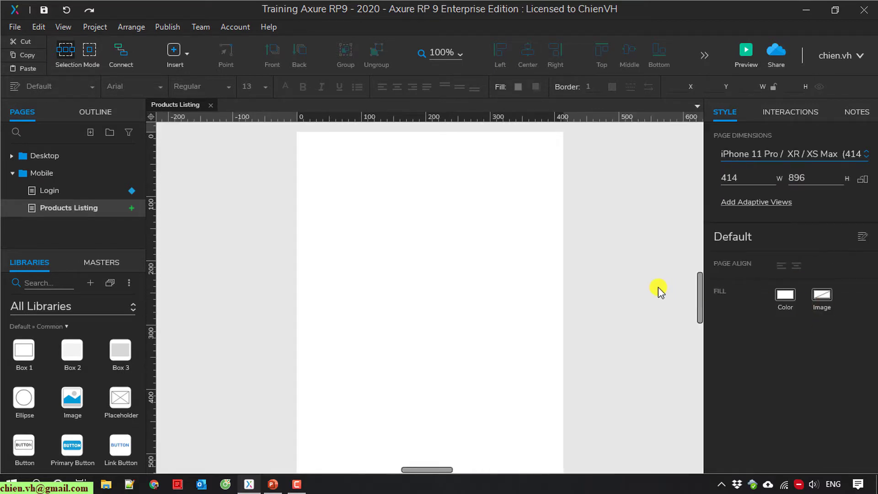
scroll(617, 282, "up", 3)
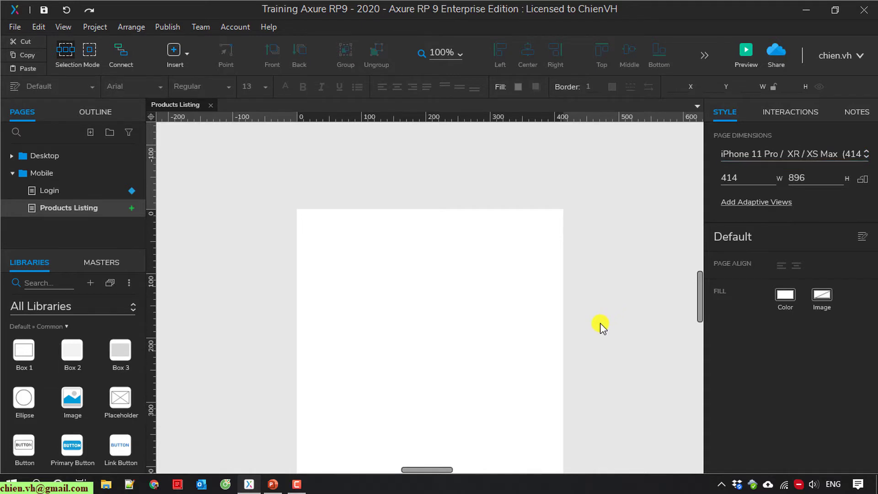
scroll(531, 326, "down", 3)
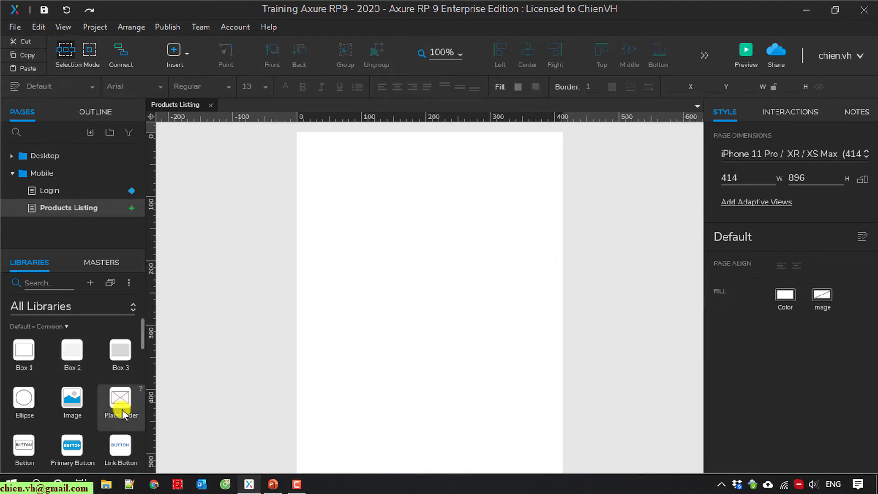
Drop a Repeater widget onto the page and enter editing of its Box 1 item.
scroll(121, 409, "down", 5)
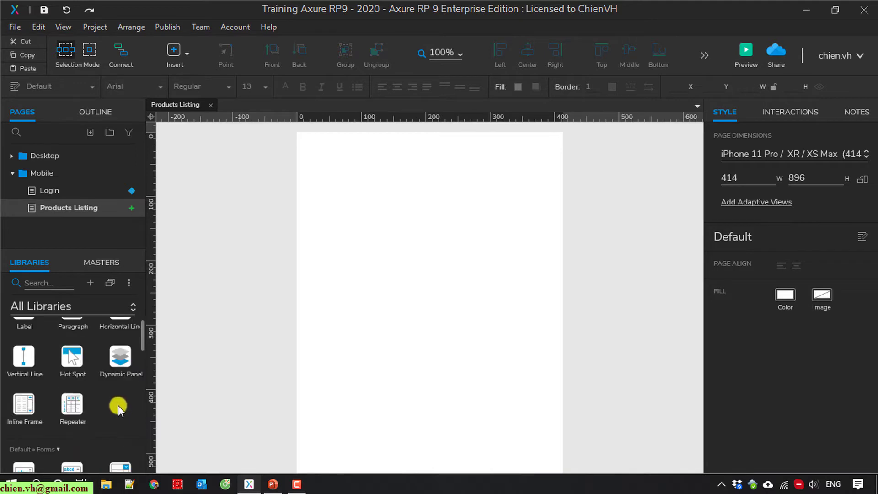
left_click_drag(80, 410, 334, 196)
left_click(425, 338)
scroll(371, 309, "up", 3)
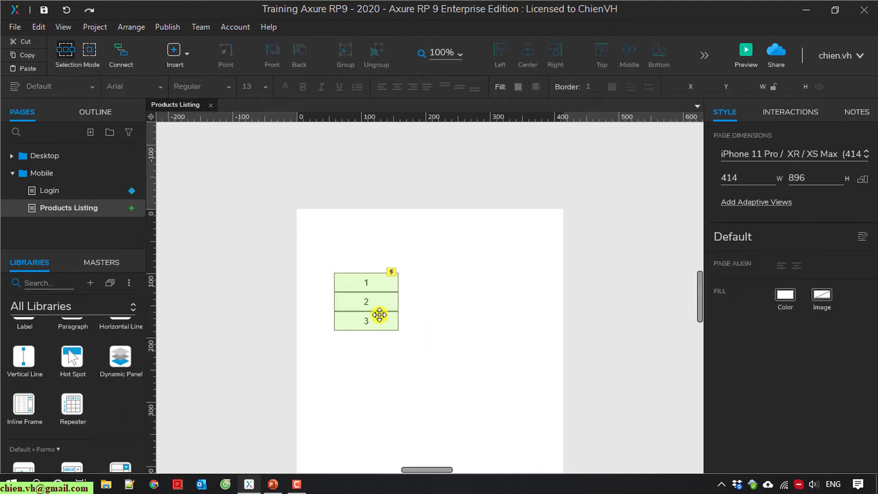
double_click(368, 283)
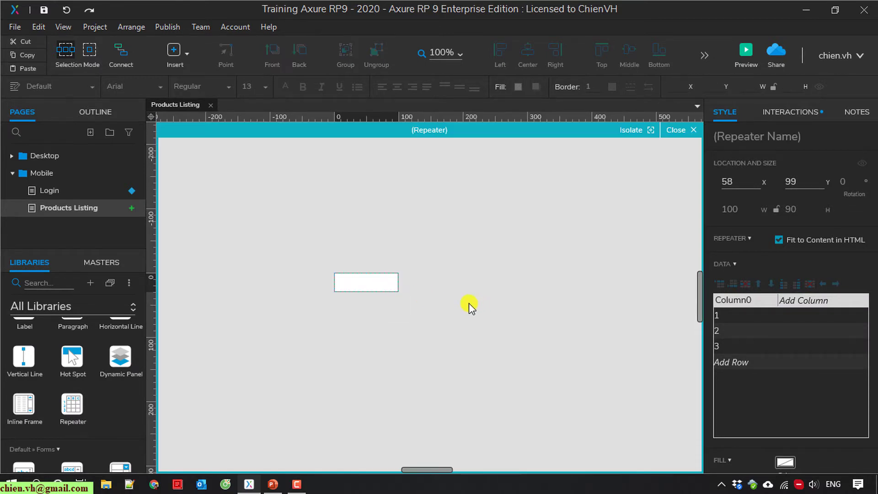
left_click(381, 284)
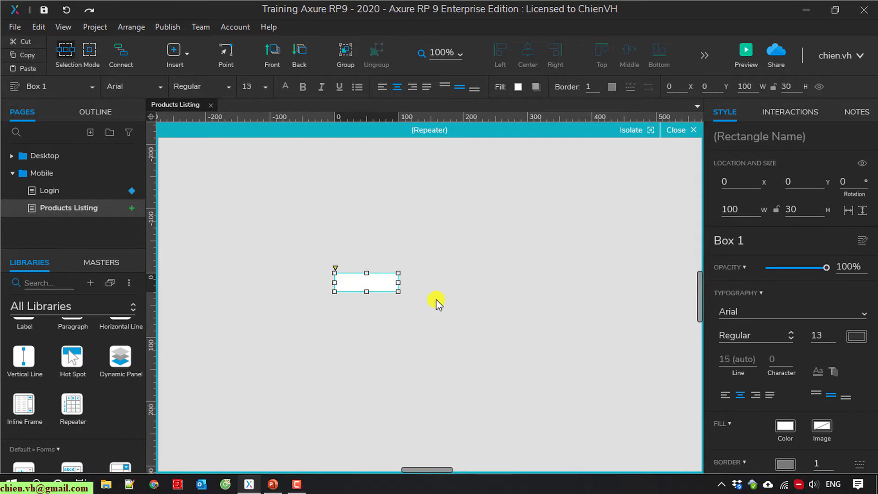
left_click(438, 303)
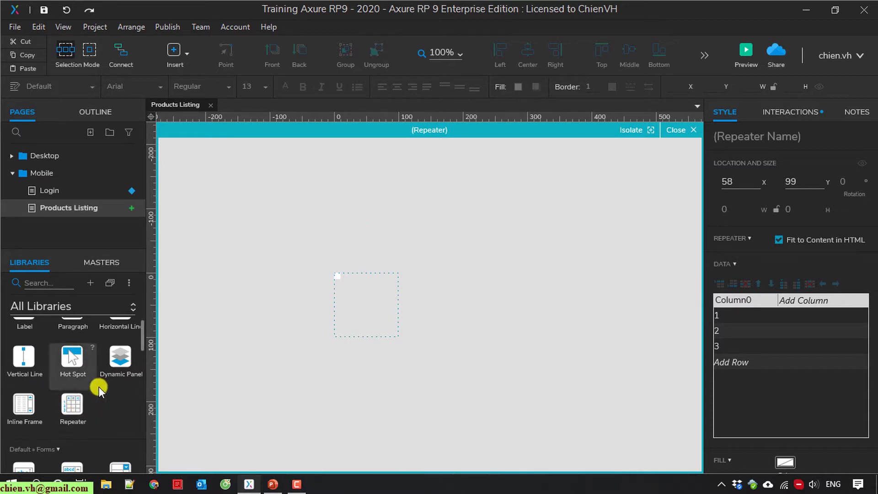
Add an Image, a Heading 2 and a Paragraph widget into the repeater item.
scroll(110, 384, "up", 5)
left_click_drag(82, 413, 338, 279)
scroll(338, 283, "down", 3)
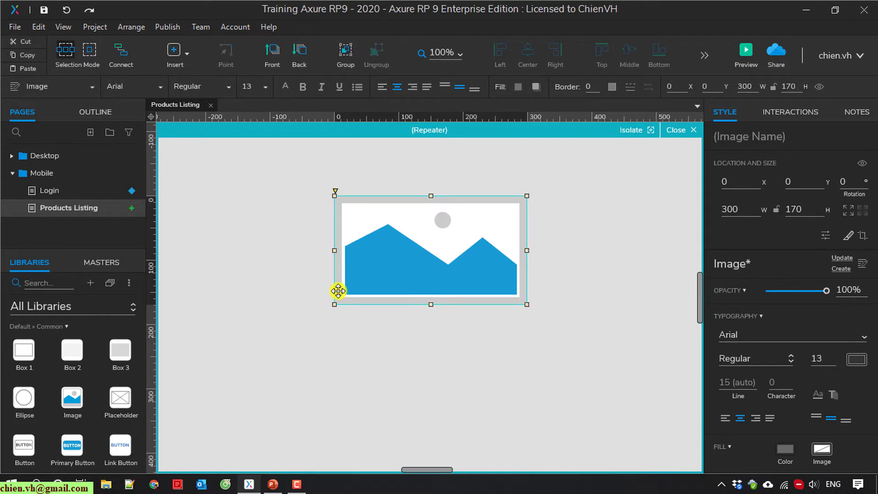
scroll(91, 421, "down", 3)
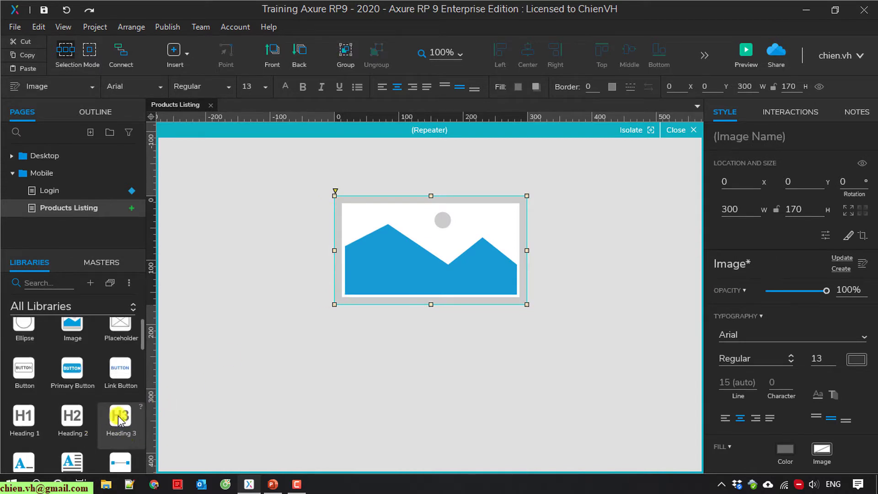
left_click_drag(73, 417, 339, 320)
left_click(348, 398)
scroll(73, 412, "down", 2)
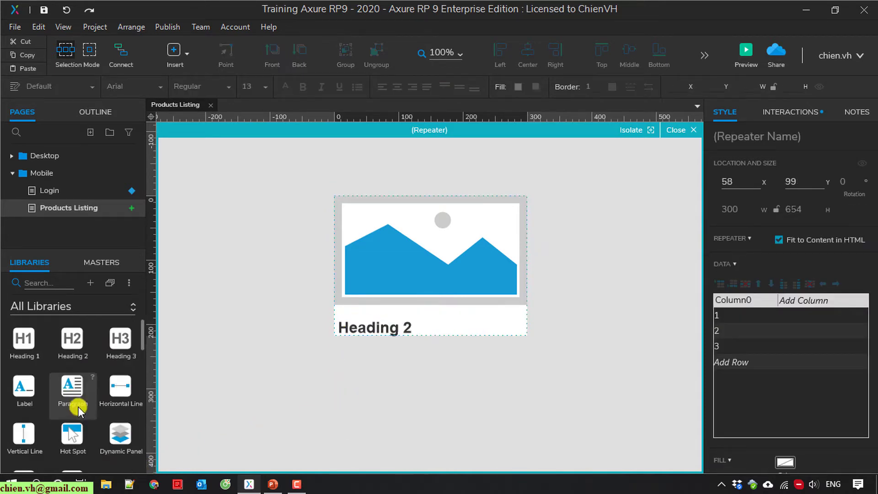
left_click_drag(80, 414, 338, 361)
Stack them neatly: heading just under the image, paragraph moved up beneath the heading.
left_click(544, 314)
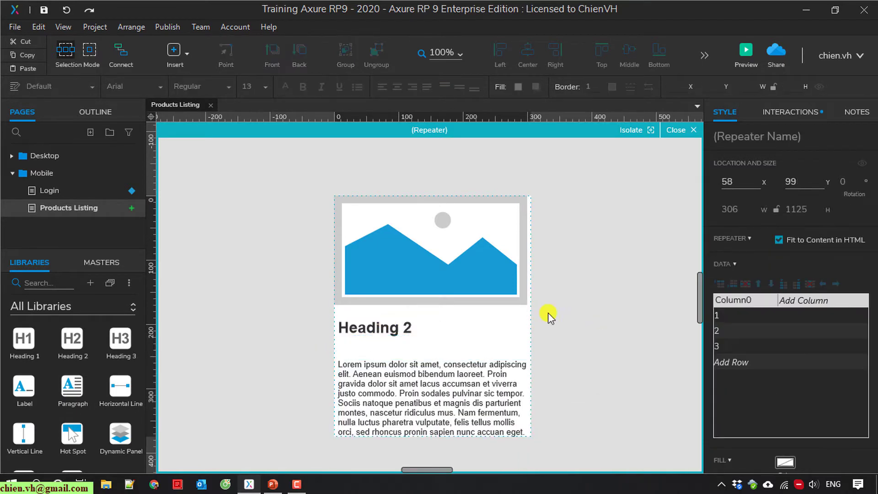
left_click(389, 326)
mouse_move(389, 325)
left_mouse_down()
mouse_move(383, 341)
mouse_move(384, 333)
left_mouse_up()
left_click(603, 318)
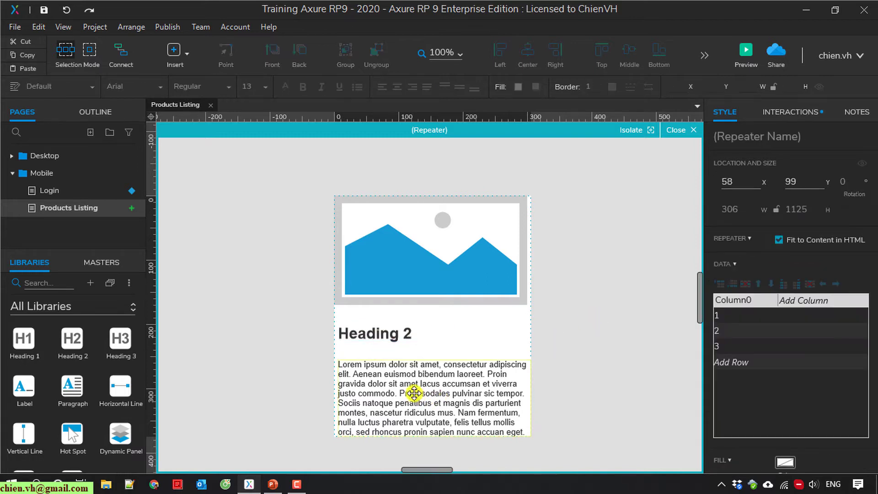
left_click(385, 335)
key("Up")
key("Up")
key("Up")
key("Up")
key("Up")
key("Up")
key("Up")
key("Up")
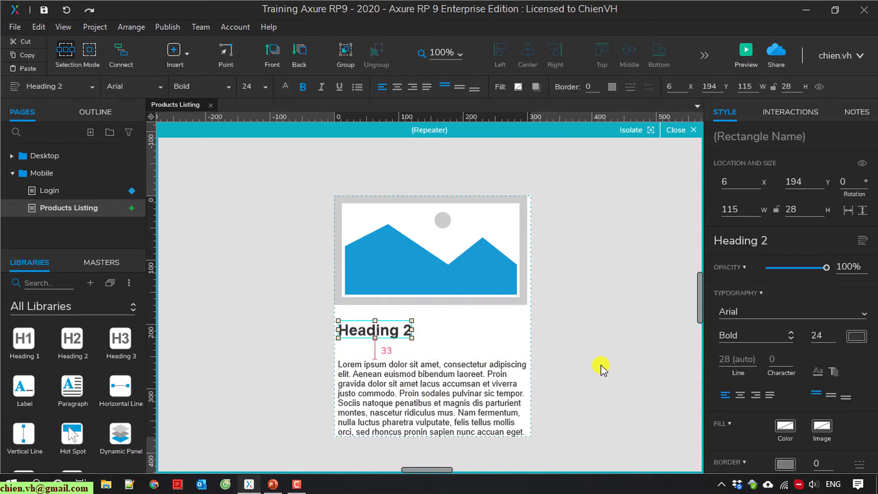
left_click(601, 365)
left_click(449, 409)
left_click_drag(449, 412, 447, 394)
left_click(572, 356)
scroll(613, 274, "down", 3)
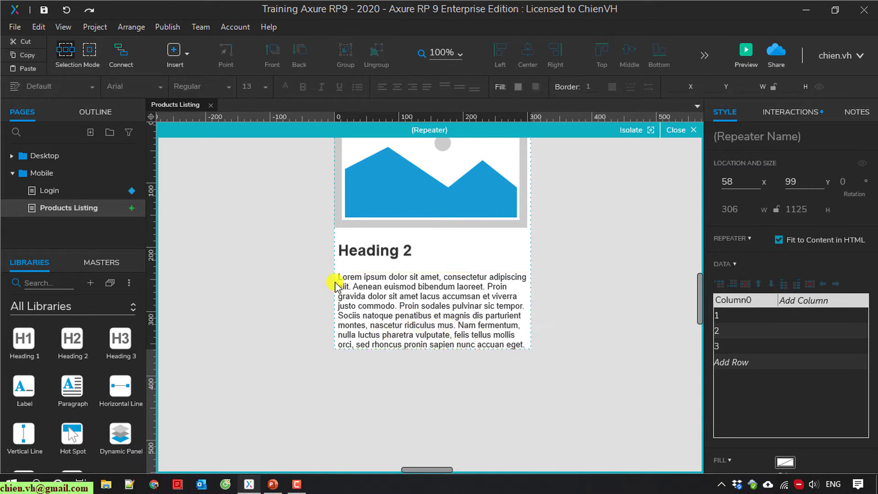
Trim the paragraph to four lines, deleting the text from 'Proin' to the end.
left_click(405, 311)
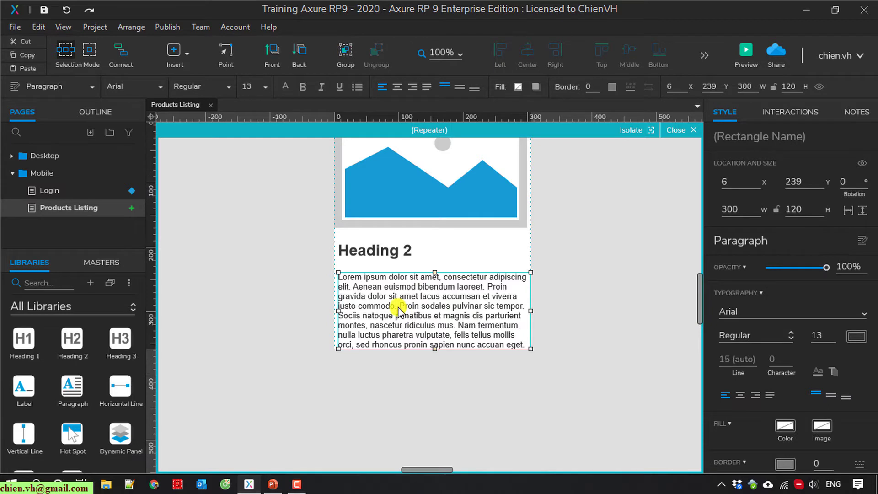
double_click(405, 312)
left_click_drag(399, 305, 562, 387)
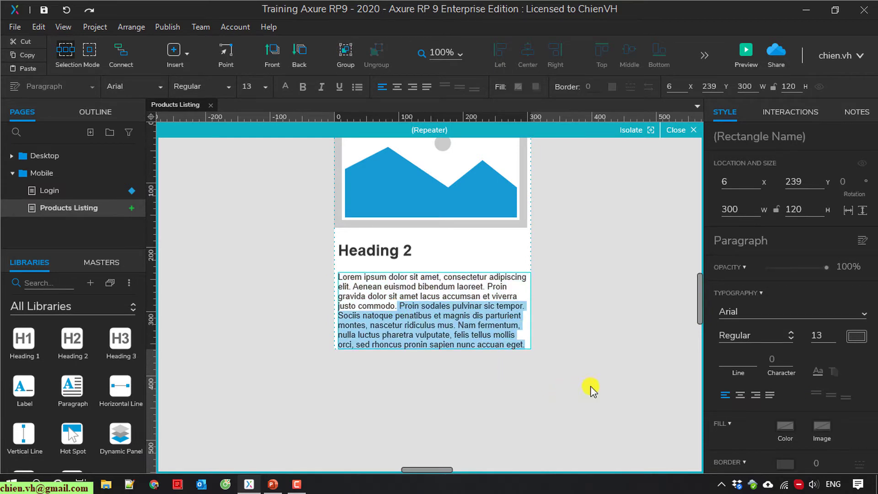
key("Delete")
left_click(630, 389)
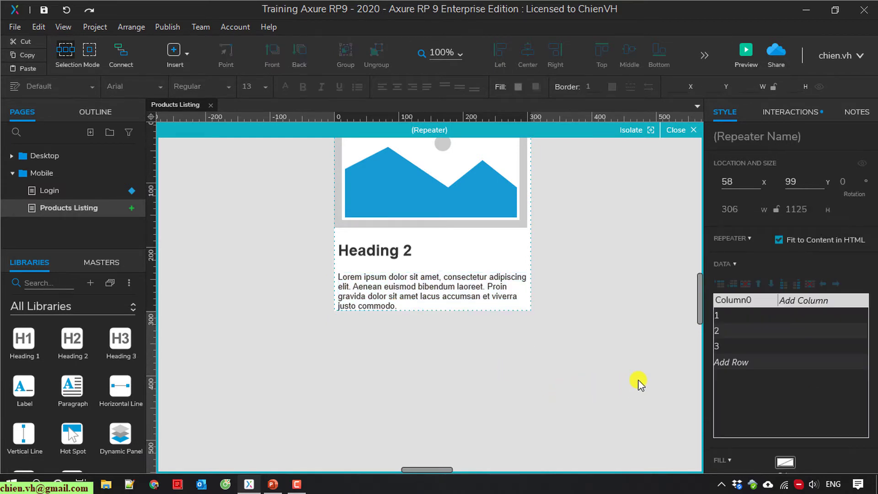
Move the shortened paragraph up so it sits 18 px below the heading.
scroll(647, 312, "up", 3)
left_click(410, 366)
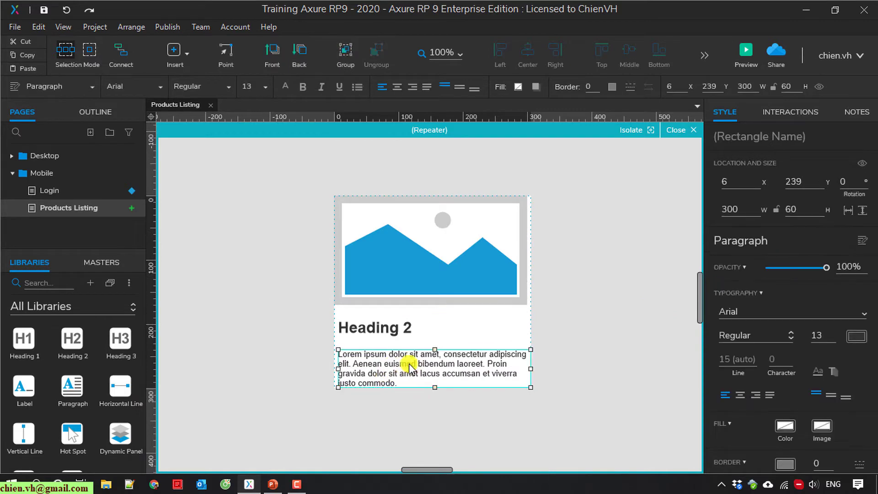
left_click_drag(409, 366, 409, 365)
key("Up")
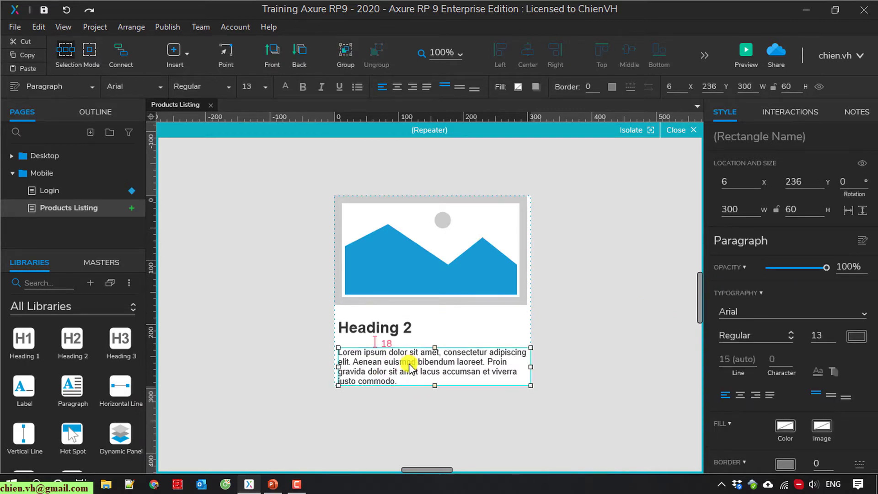
left_click(617, 295)
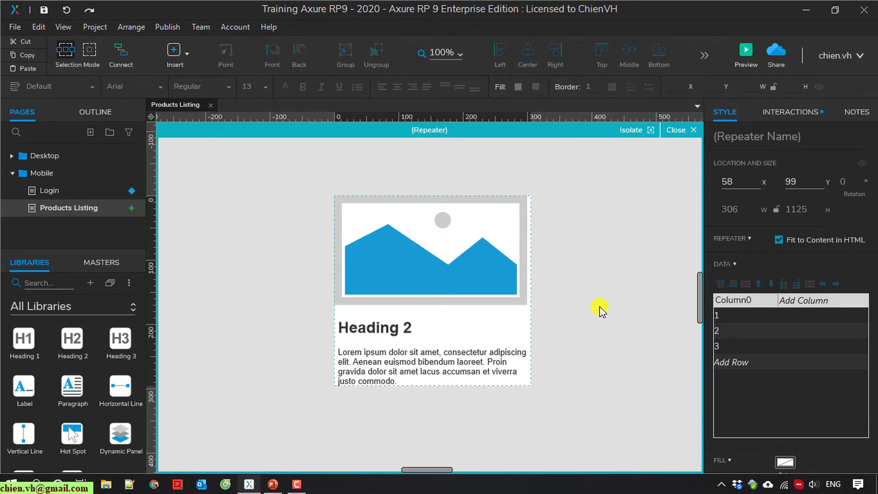
Close repeater item editing and select the repeater on the page.
left_click(684, 130)
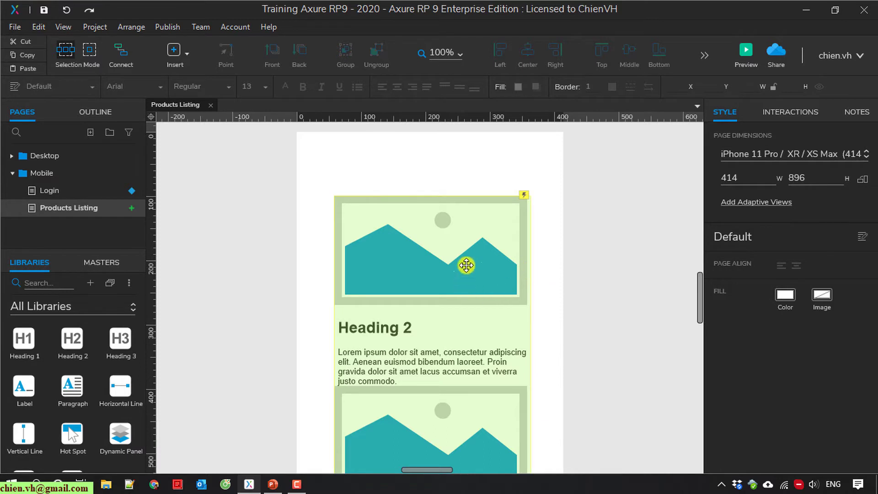
left_click(446, 235)
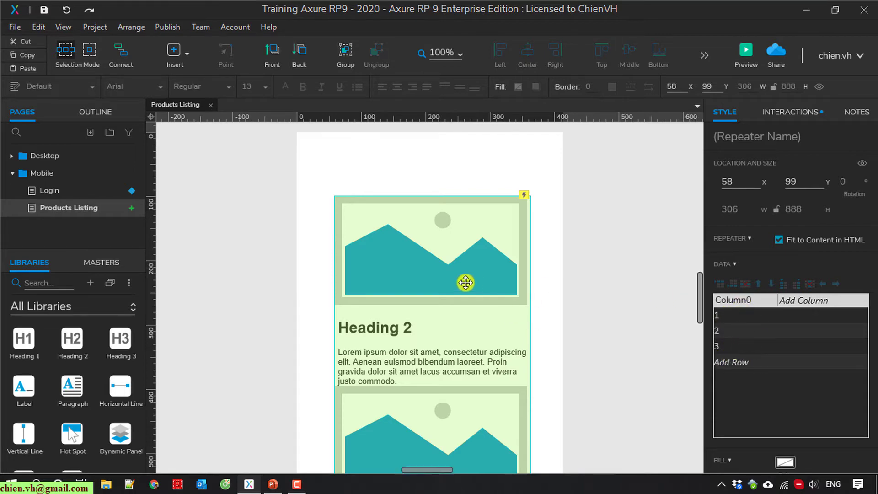
scroll(479, 284, "down", 3)
scroll(479, 283, "up", 3)
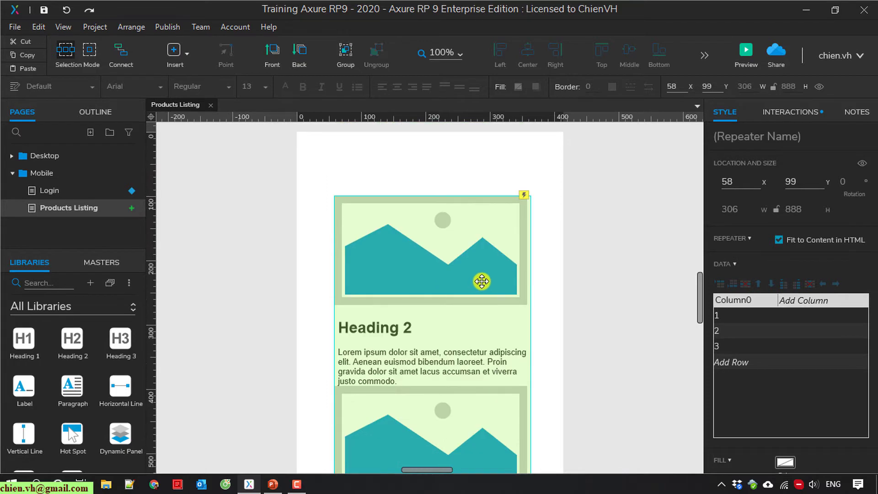
scroll(432, 245, "down", 1)
scroll(464, 255, "down", 6)
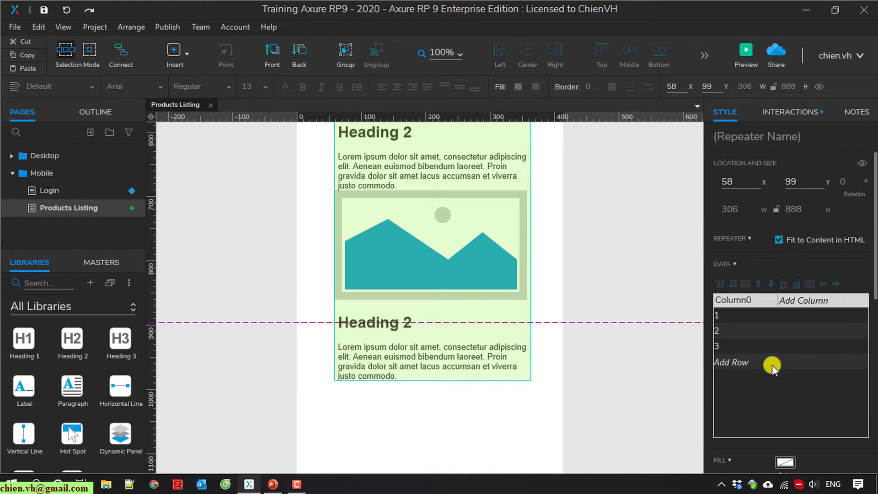
Add repeater data rows with values 4 and 5.
left_click(732, 364)
type("4")
key("Return")
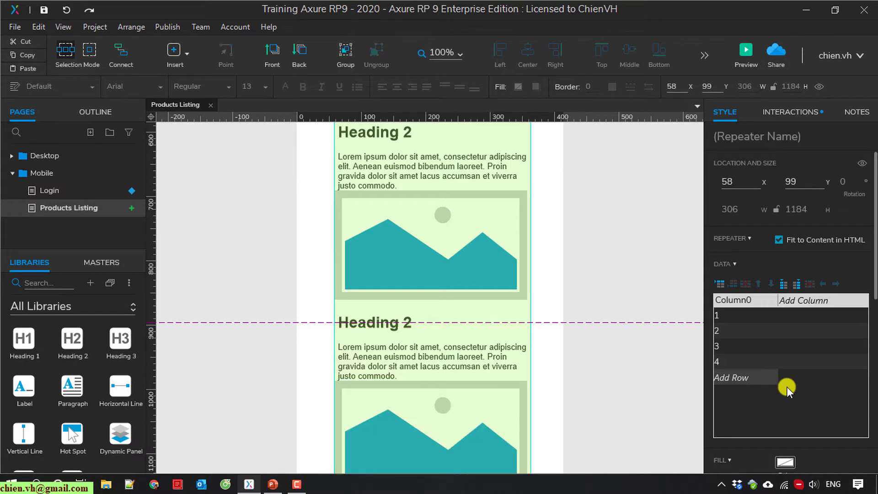
left_click(728, 378)
type("5")
key("Return")
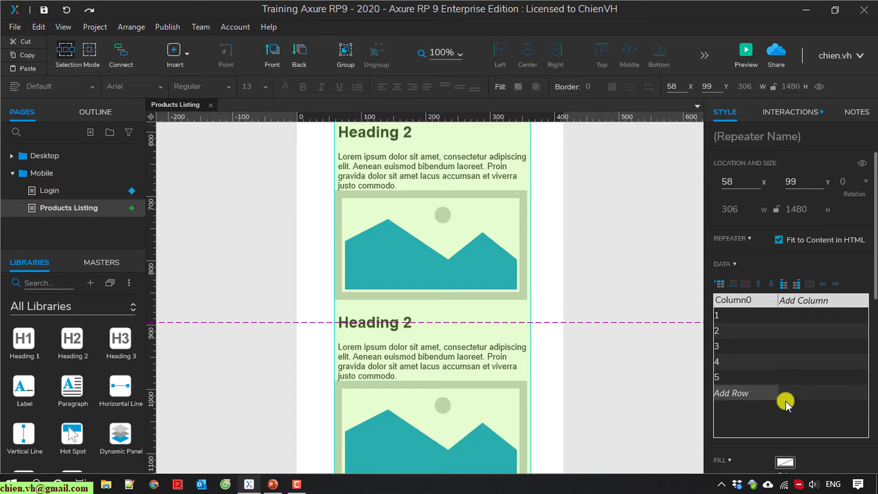
Select data row 3 and attempt Delete Row, then reselect the repeater.
left_click(727, 344)
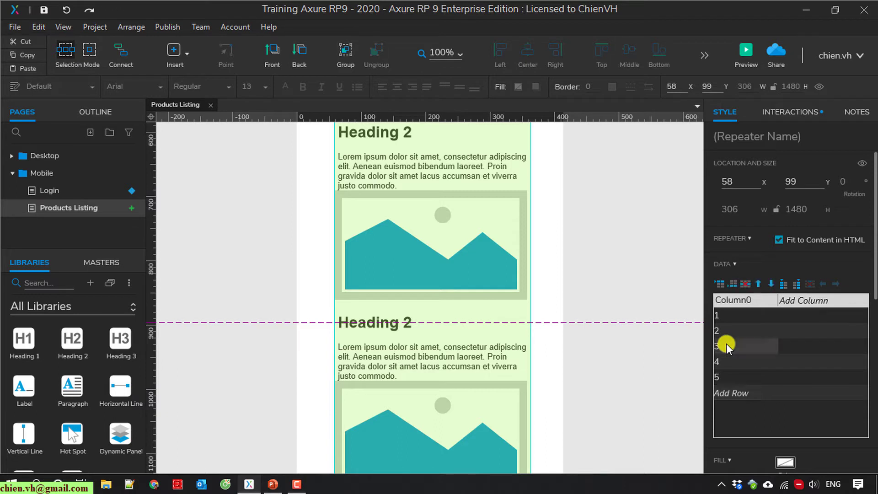
left_click(743, 285)
left_click(598, 382)
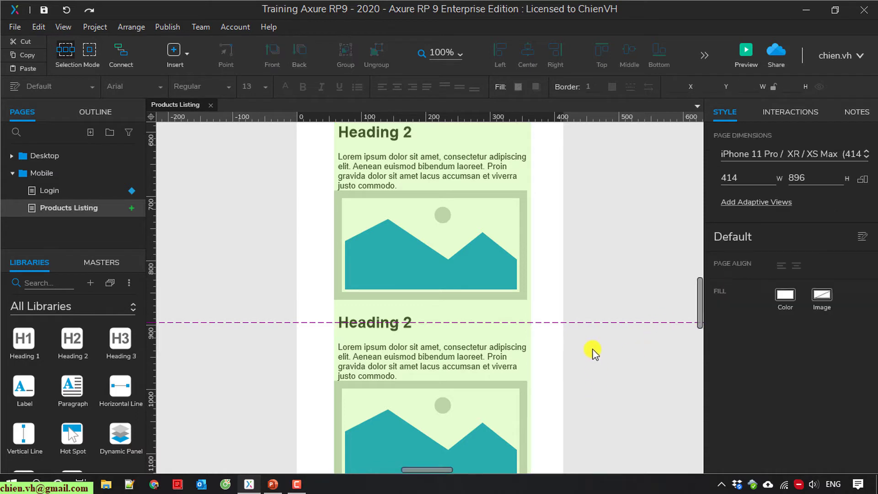
left_click(525, 283)
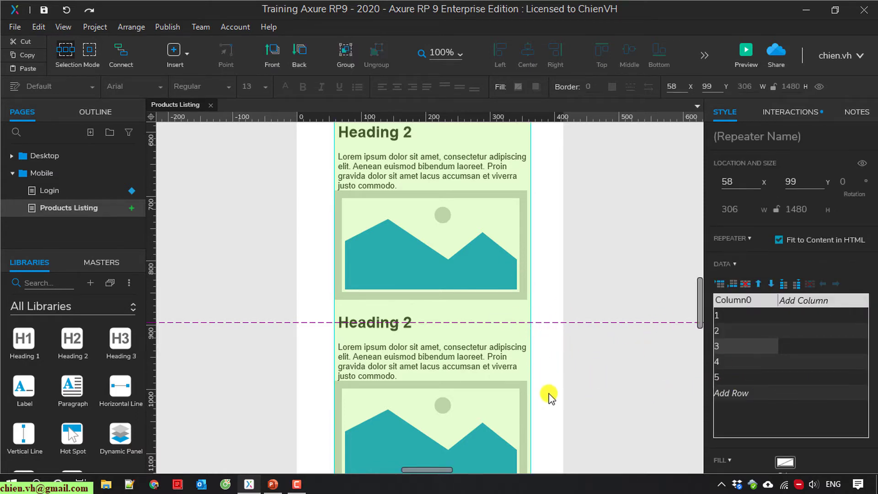
scroll(547, 398, "up", 5)
scroll(547, 401, "up", 3)
scroll(549, 400, "down", 2)
scroll(540, 366, "up", 2)
Add a Heading 1 reading 'Products' and centre it at the top of the page.
left_click(540, 337)
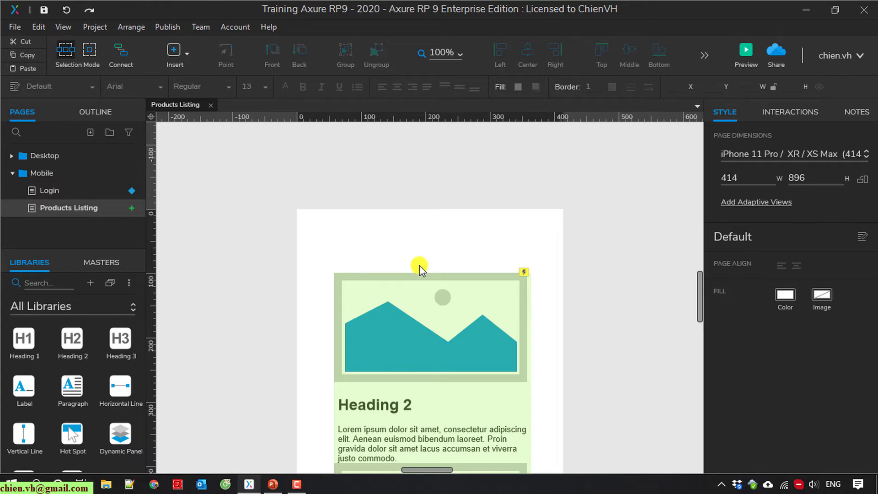
left_click_drag(17, 348, 377, 234)
double_click(417, 243)
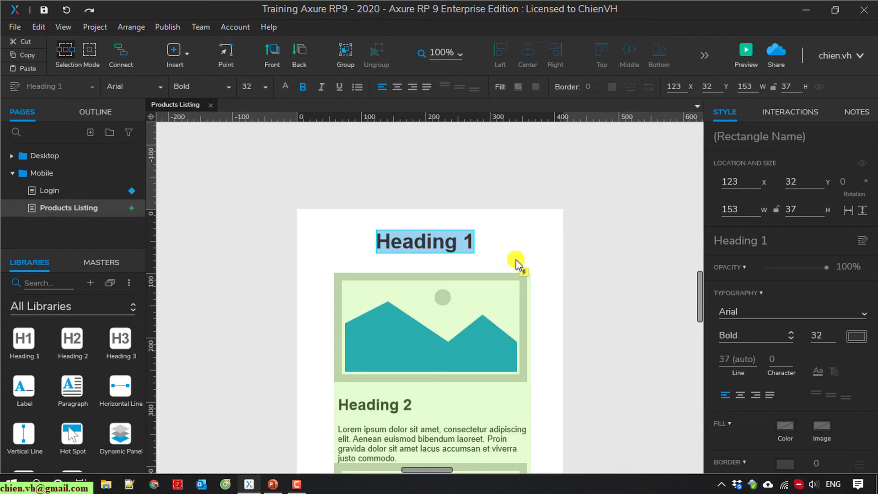
type("Products")
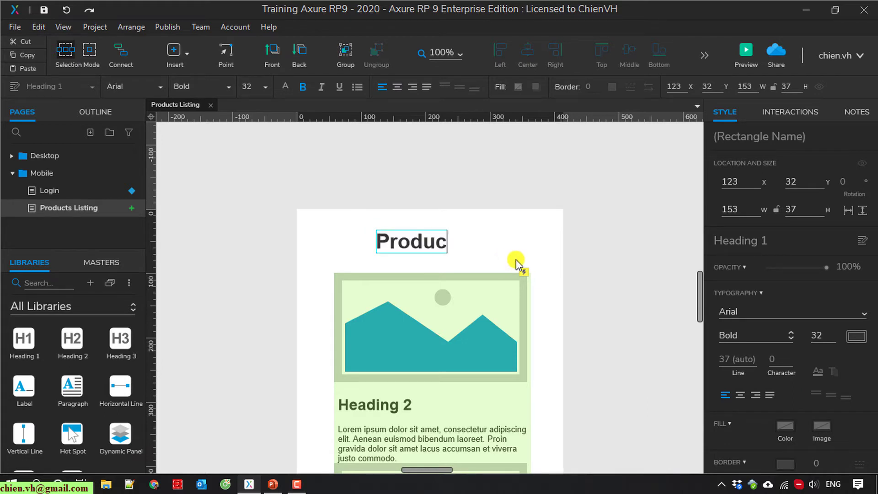
left_click(531, 224)
left_click(417, 249)
left_click_drag(417, 249, 428, 253)
left_click(615, 291)
Shift the product-card repeater slightly left to X 44.
scroll(613, 290, "down", 3)
scroll(614, 290, "up", 3)
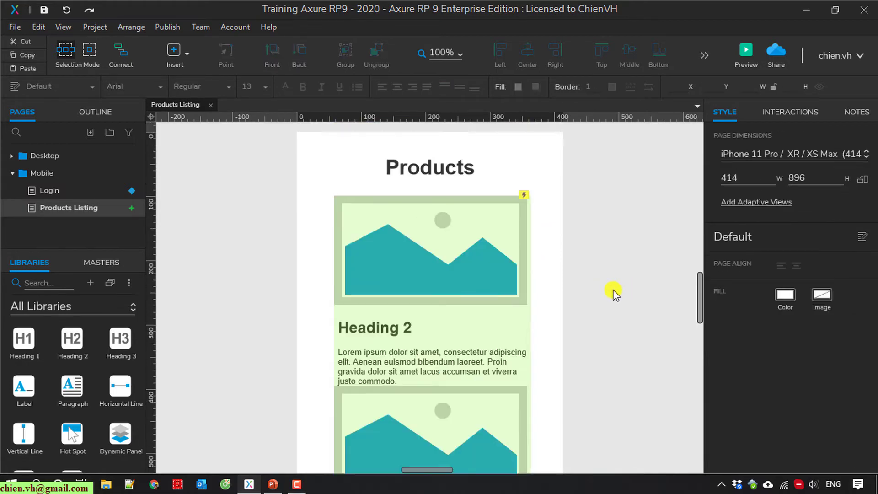
left_click(403, 307)
mouse_move(444, 321)
left_mouse_down()
mouse_move(434, 321)
mouse_move(444, 322)
left_mouse_up()
left_click(515, 259)
scroll(521, 249, "down", 10)
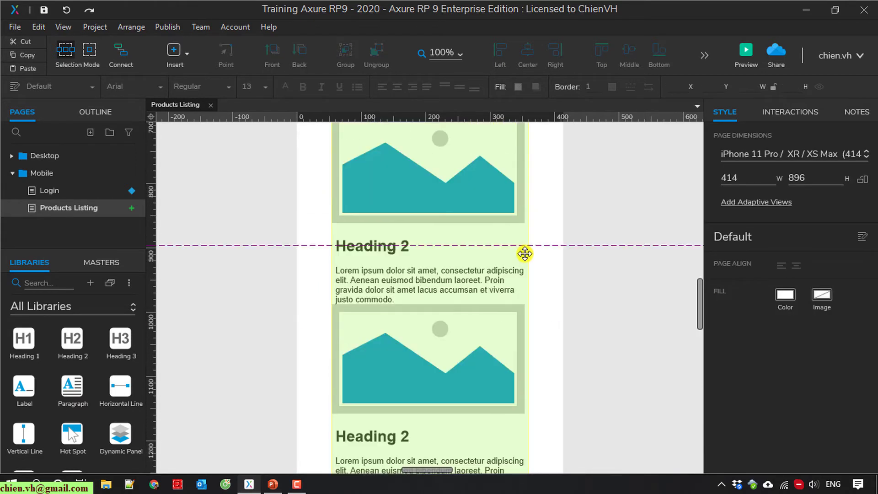
scroll(524, 253, "up", 4)
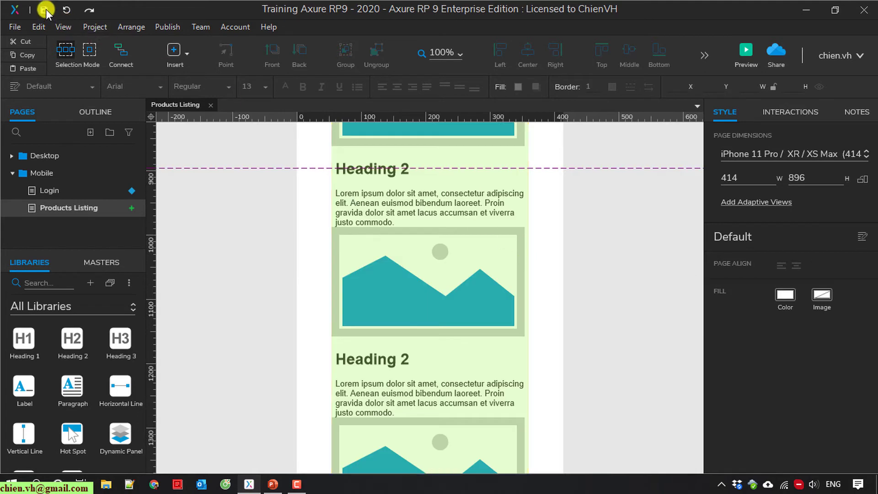
Save the project and launch the page in Local Preview in Chrome.
left_click(46, 12)
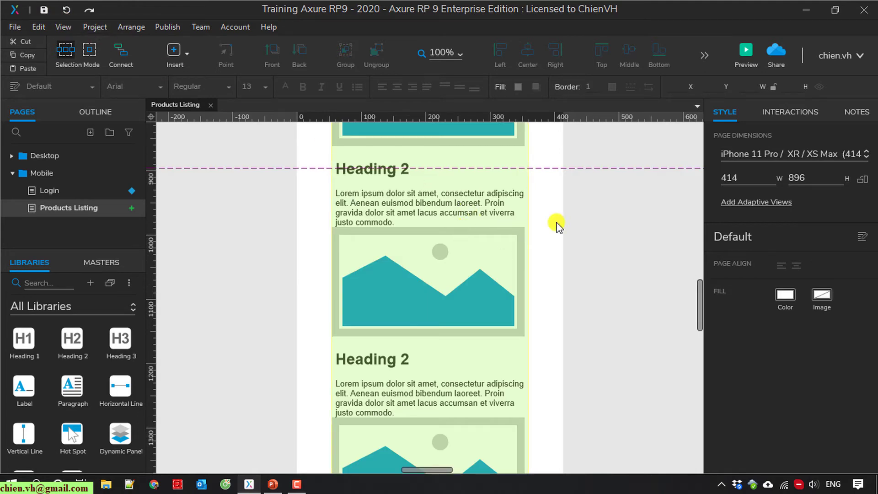
left_click(742, 55)
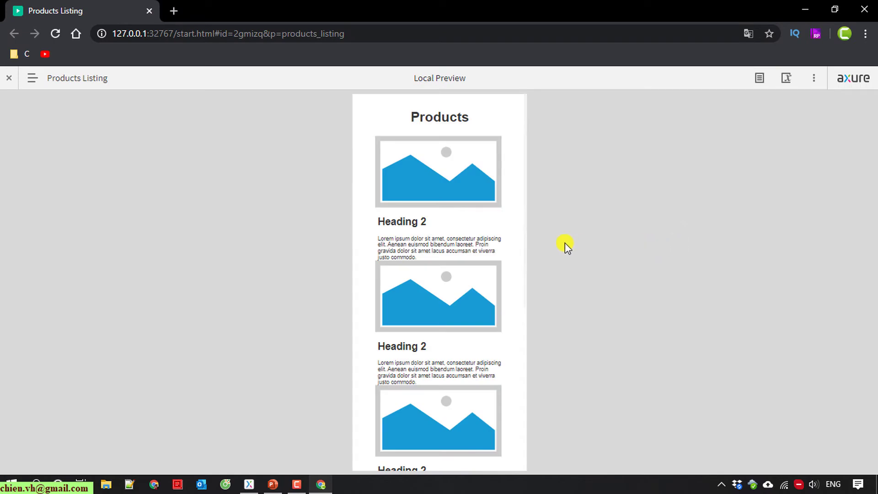
left_click(493, 227)
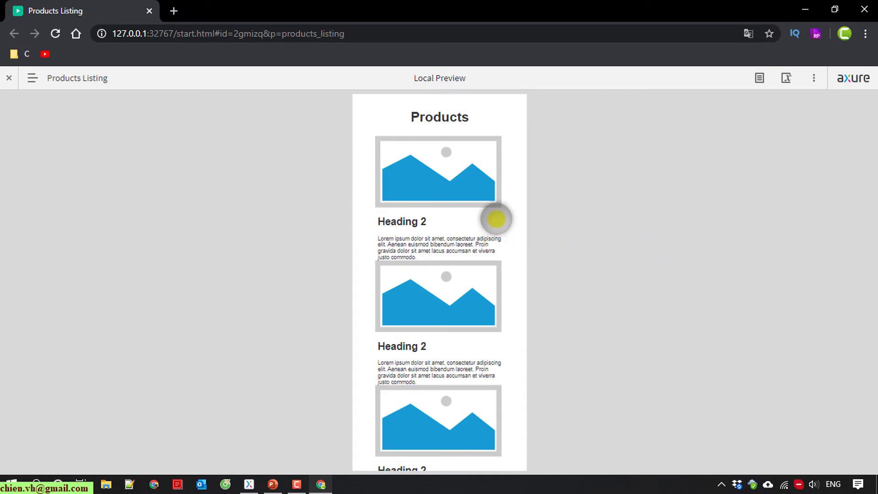
Scroll through the previewed product cards, then close the Chrome window.
scroll(497, 215, "down", 5)
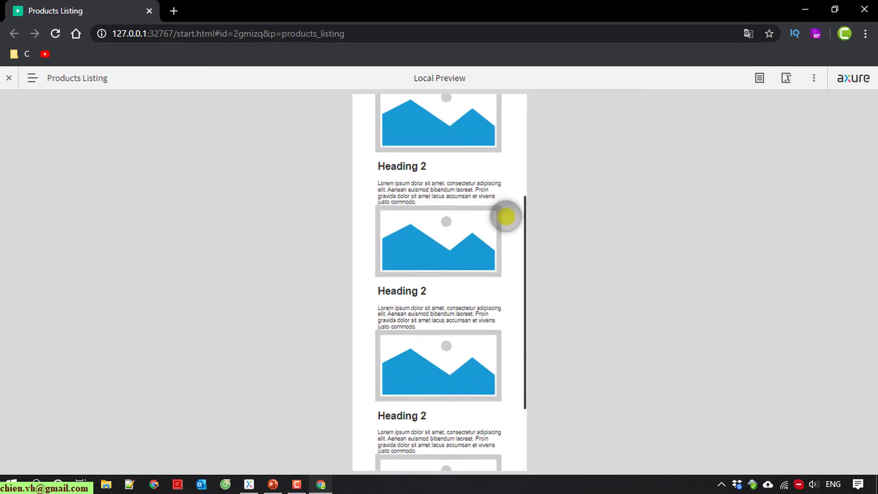
scroll(471, 230, "up", 5)
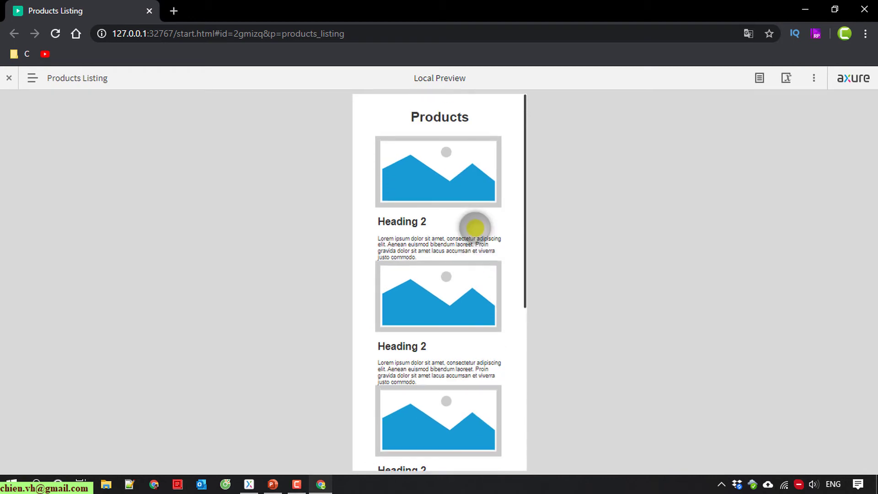
scroll(461, 290, "down", 5)
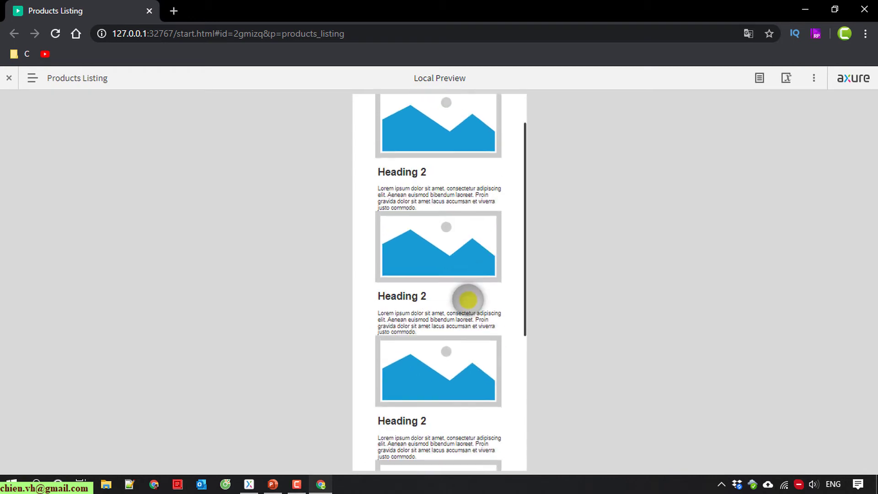
scroll(458, 366, "down", 3)
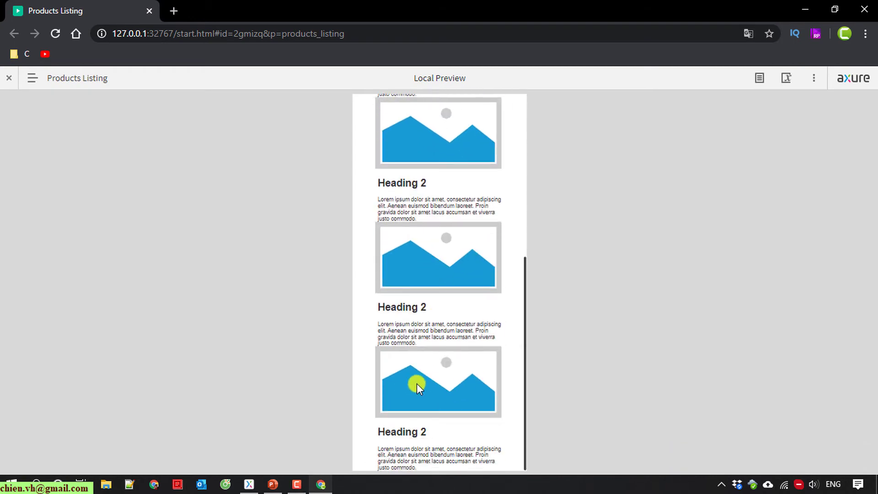
scroll(480, 364, "down", 2)
scroll(430, 233, "up", 1)
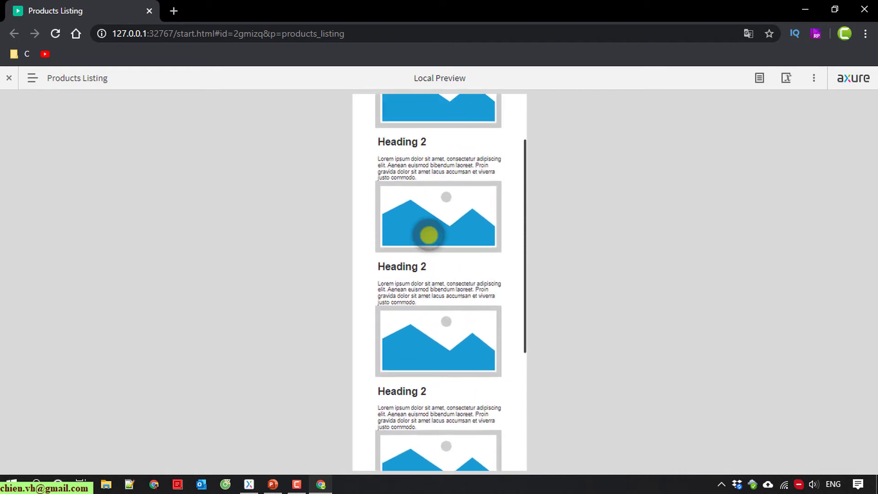
scroll(441, 238, "up", 2)
scroll(441, 238, "up", 1)
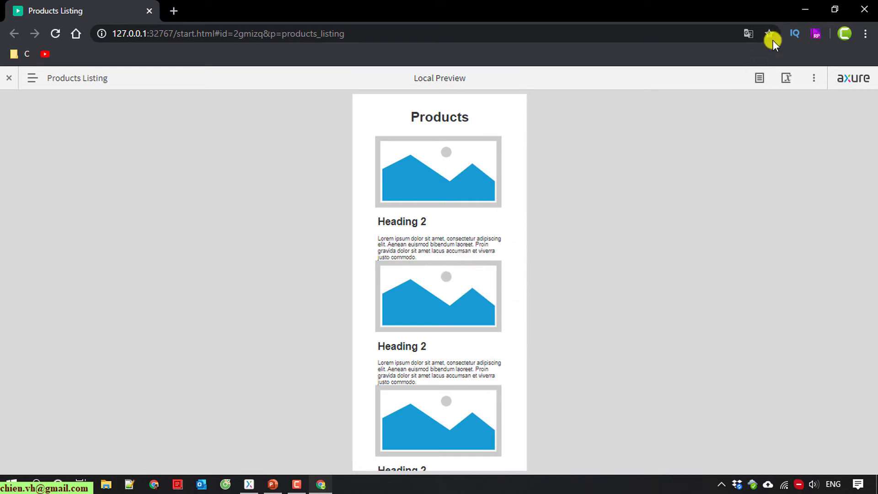
left_click(863, 10)
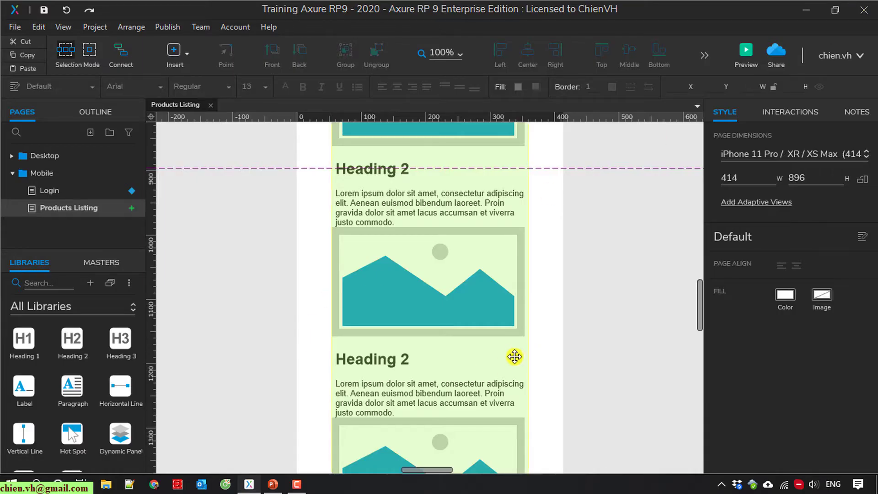
Select the repeater, collapse its Data grid and set row spacing to 20.
scroll(526, 352, "up", 2)
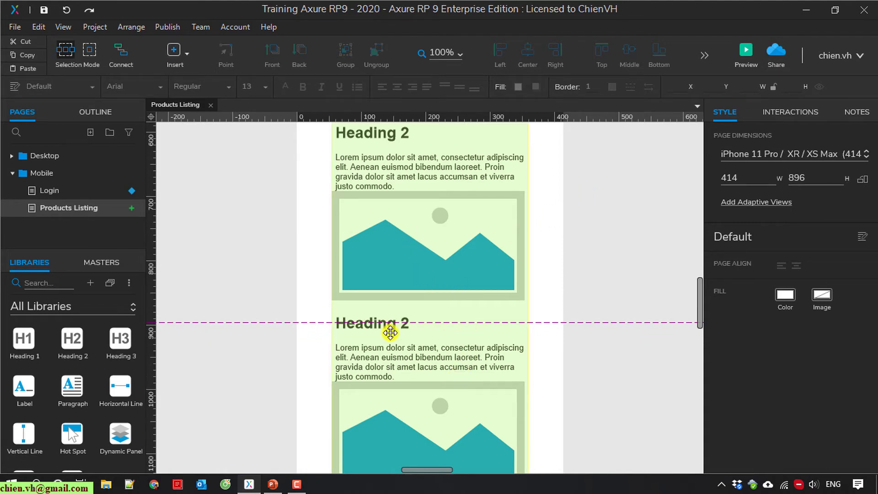
scroll(403, 272, "up", 2)
left_click(440, 257)
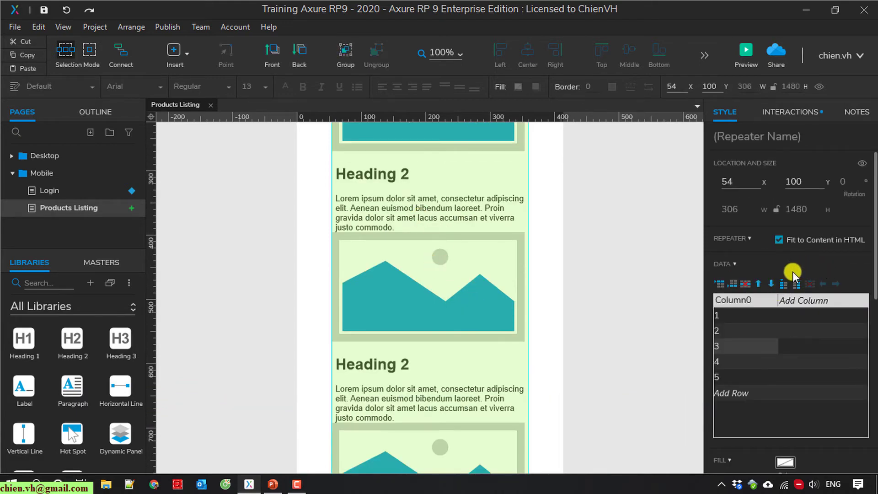
scroll(794, 272, "down", 2)
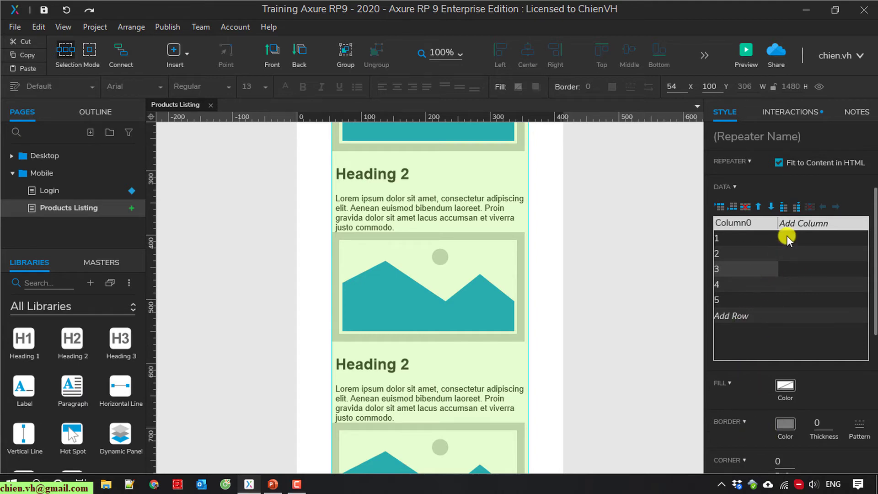
scroll(787, 235, "up", 2)
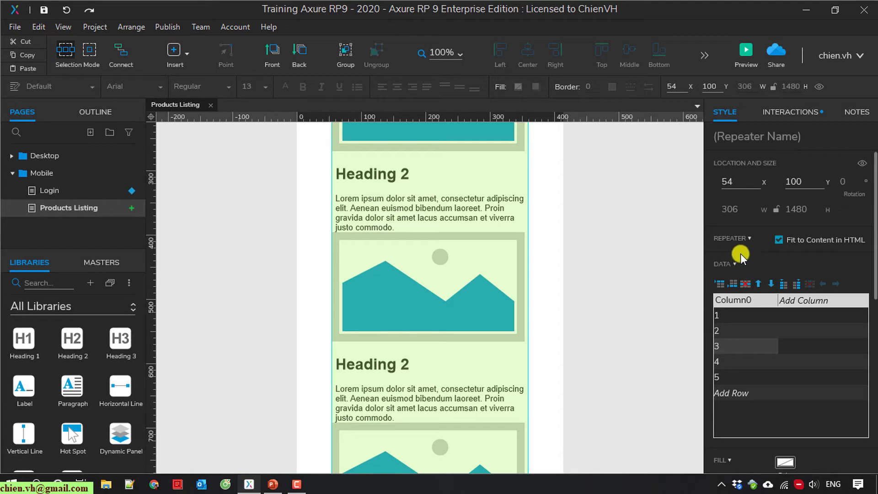
left_click(732, 265)
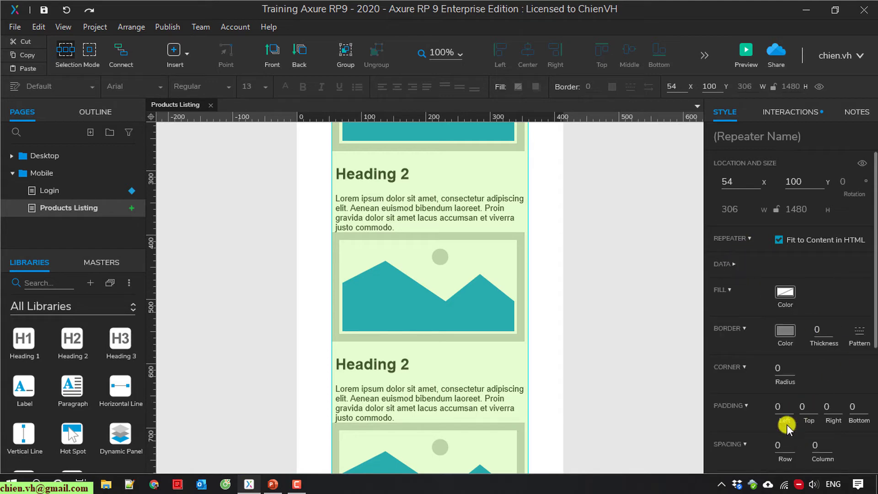
scroll(787, 424, "down", 2)
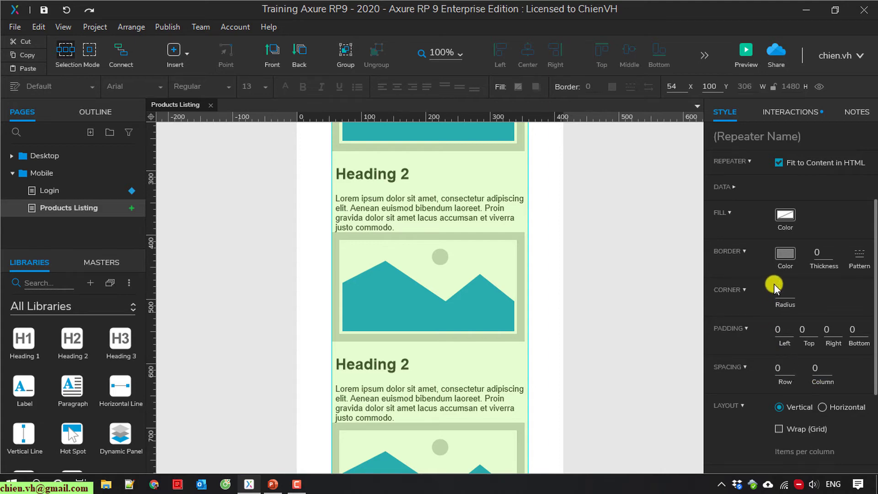
left_click(779, 368)
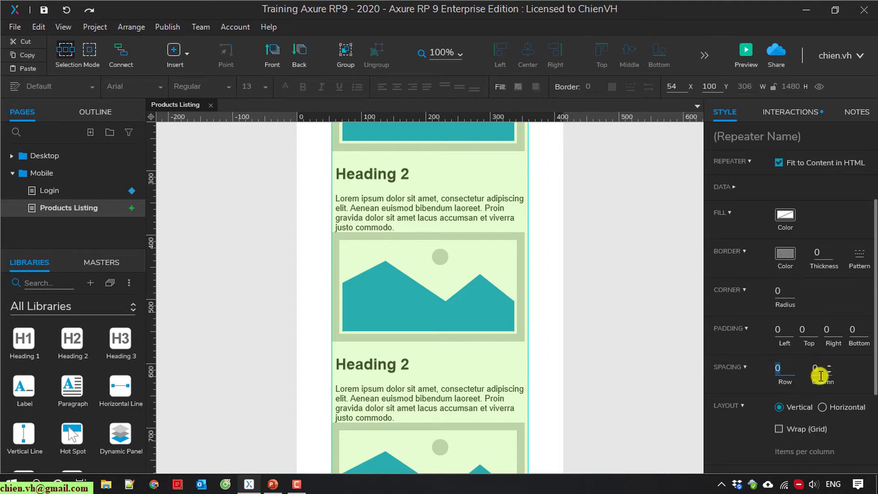
type("10")
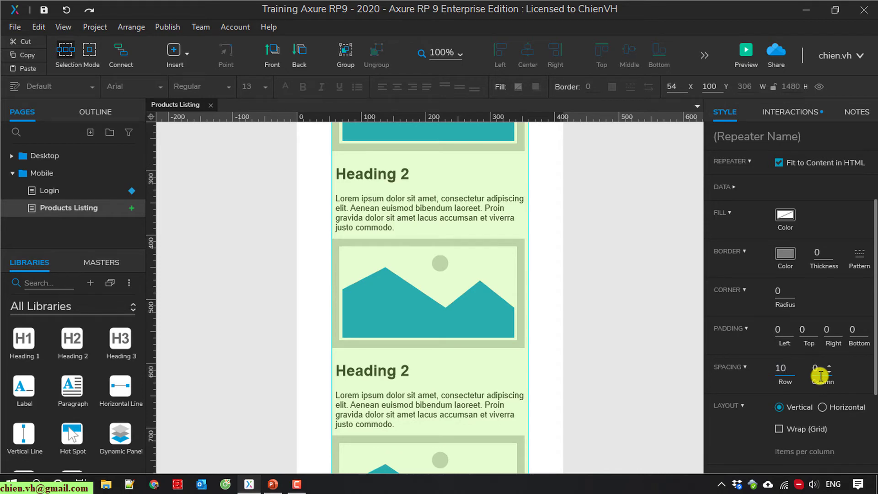
key("BackSpace")
key("BackSpace")
type("20")
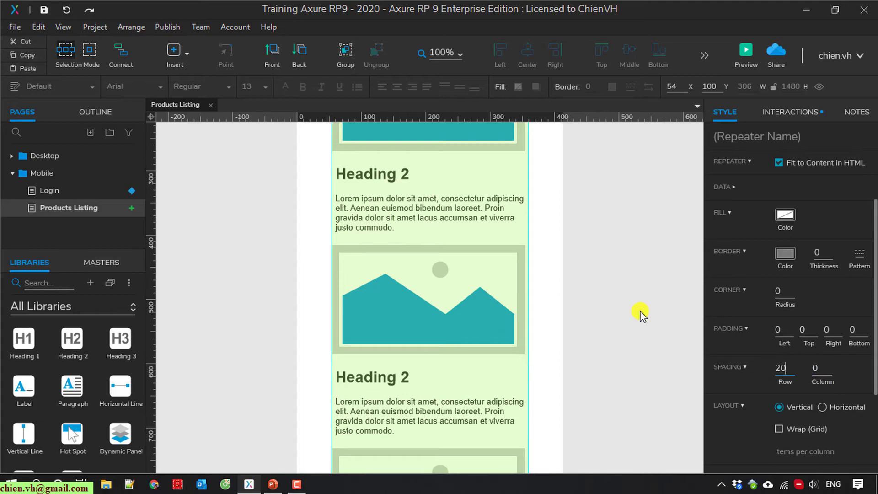
left_click(597, 295)
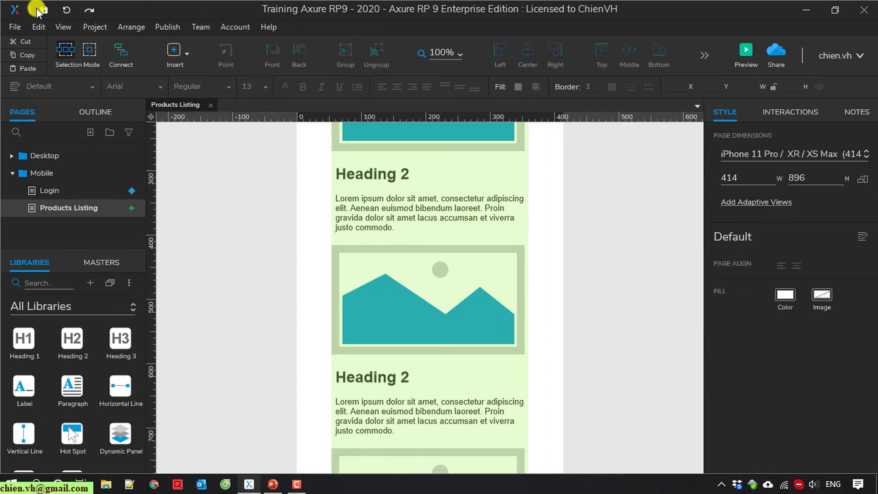
Preview the spaced-out cards in Chrome, then close the browser.
left_click(747, 52)
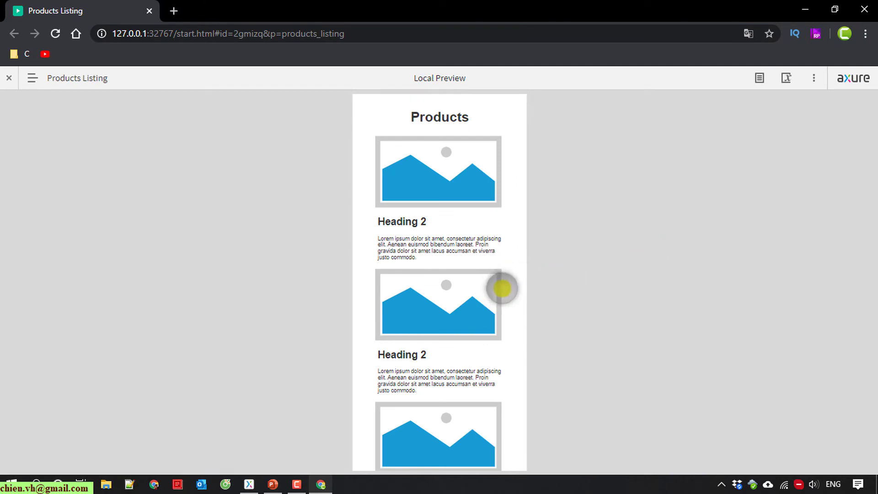
scroll(502, 288, "down", 3)
scroll(507, 302, "up", 5)
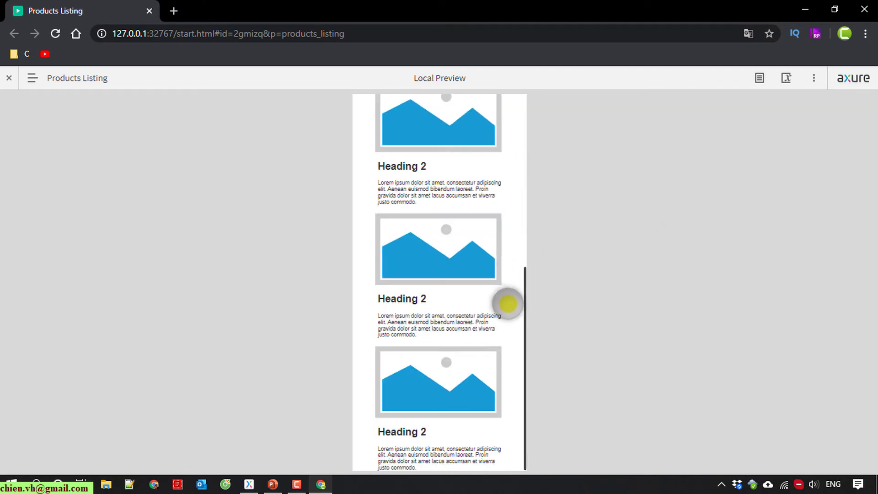
left_click(861, 13)
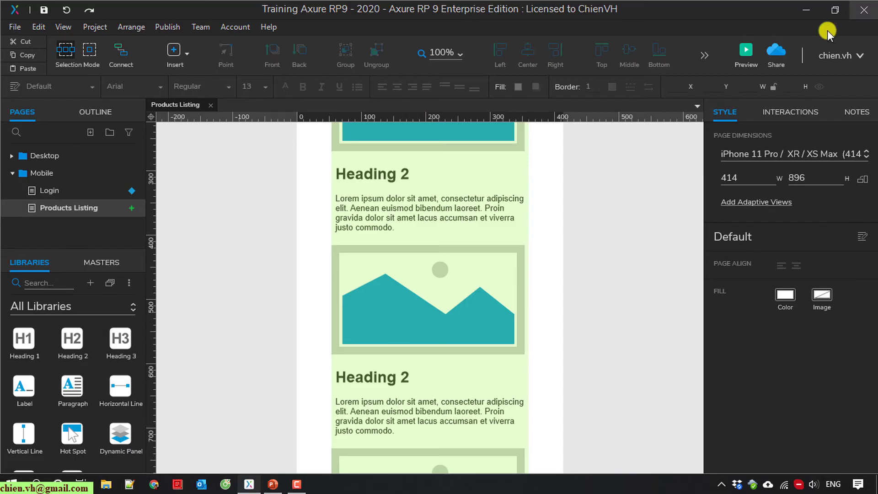
scroll(524, 305, "up", 5)
scroll(524, 305, "up", 3)
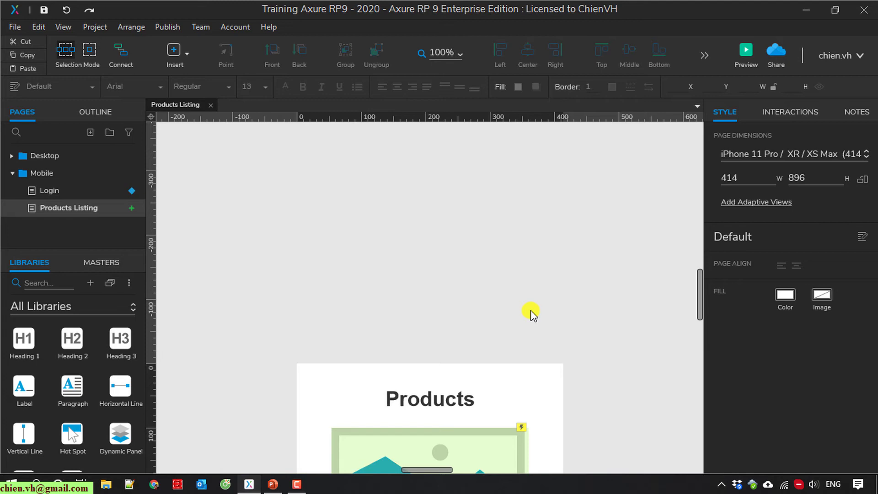
scroll(386, 308, "down", 7)
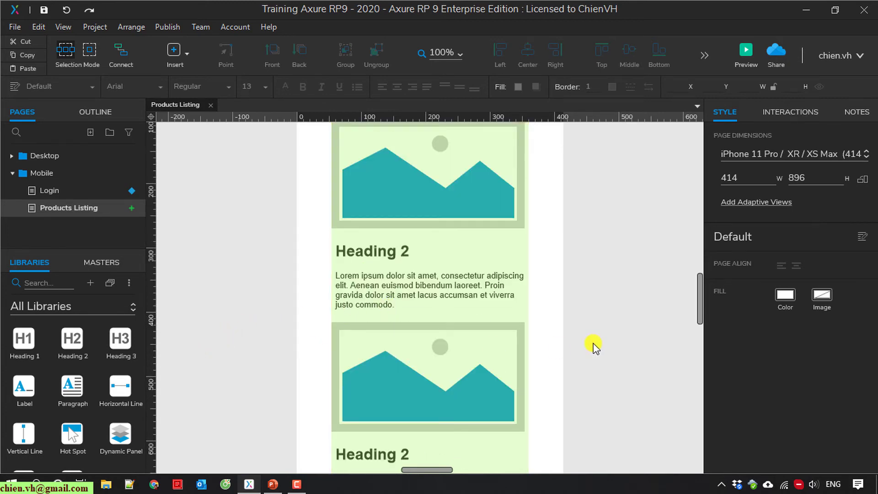
Search libraries for 'angle' and place Angle Right and Angle Left icons beside the first card.
scroll(117, 363, "down", 10)
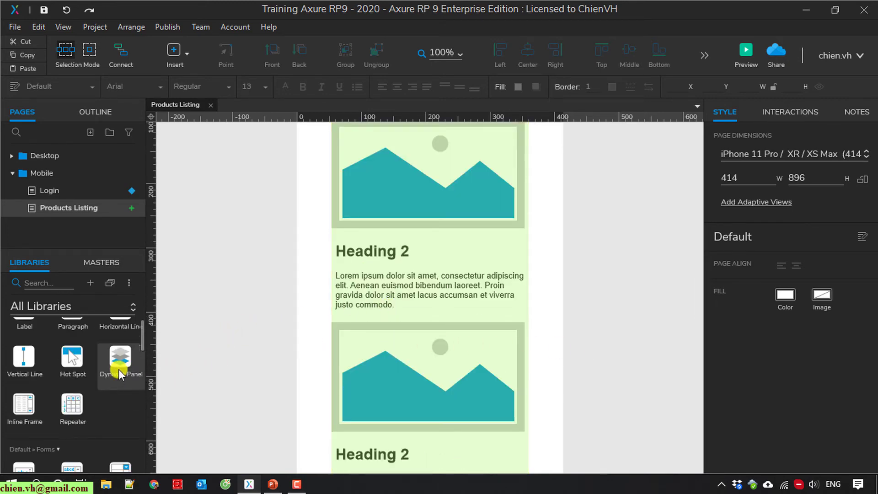
left_click(74, 283)
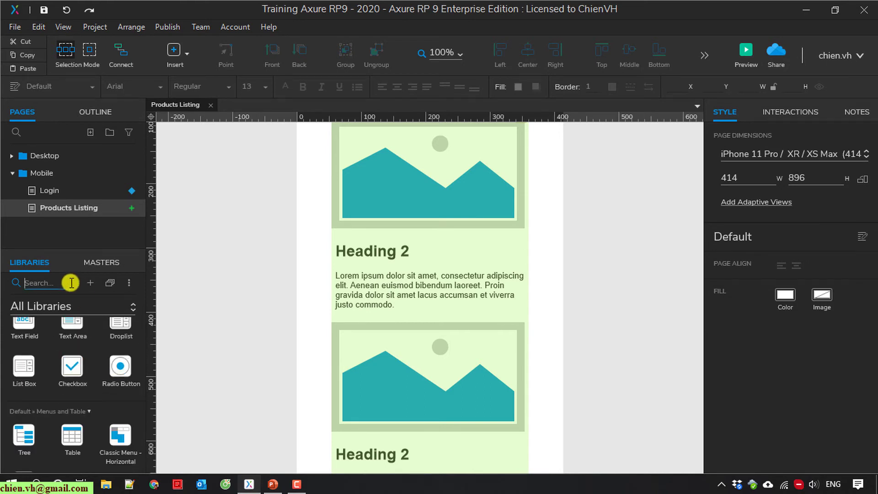
type("angl")
key("BackSpace")
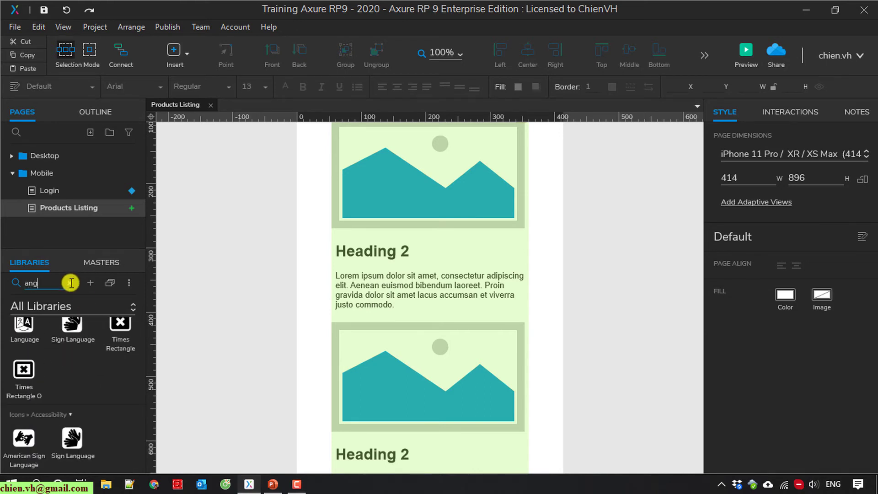
type("le")
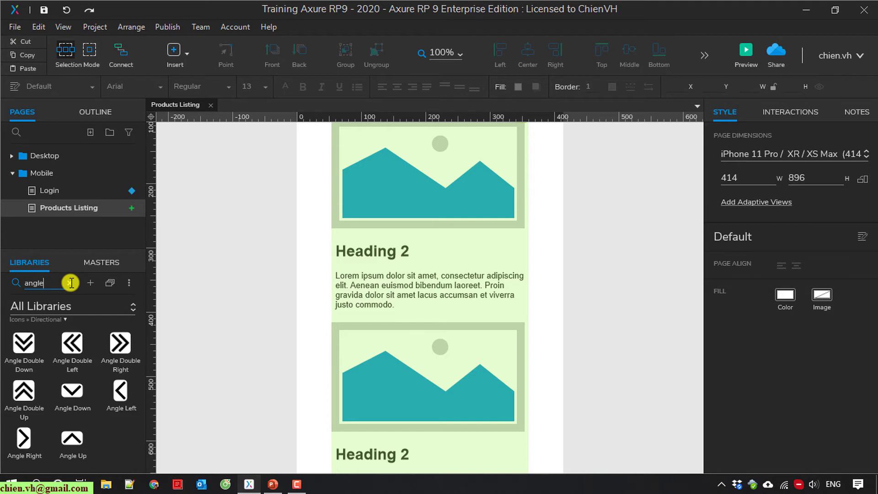
left_click_drag(24, 446, 541, 216)
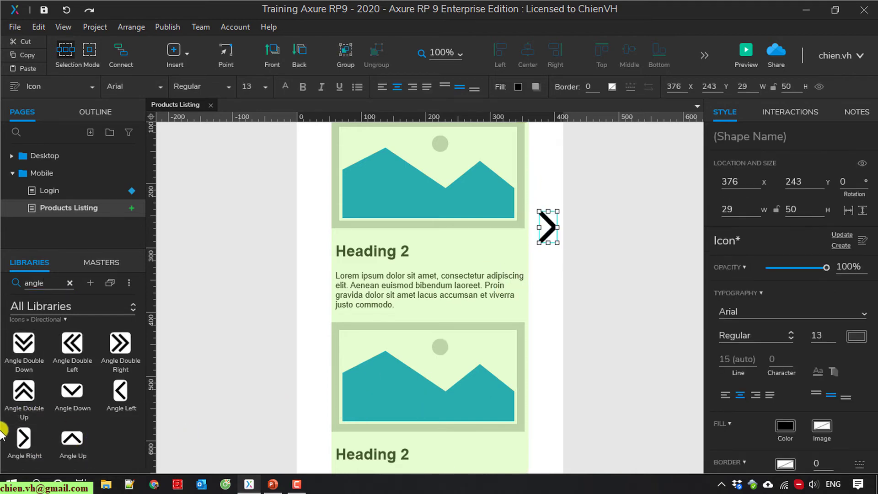
left_click_drag(119, 391, 302, 212)
scroll(442, 349, "up", 4)
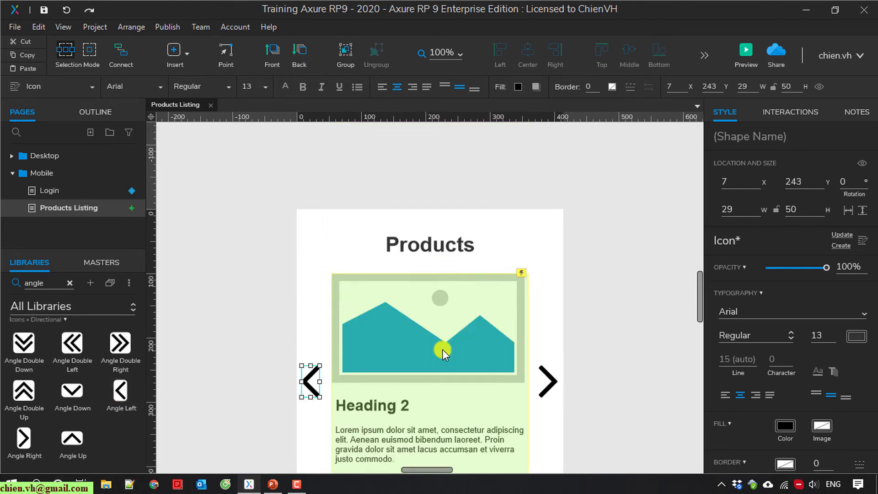
scroll(445, 351, "down", 2)
scroll(446, 351, "down", 12)
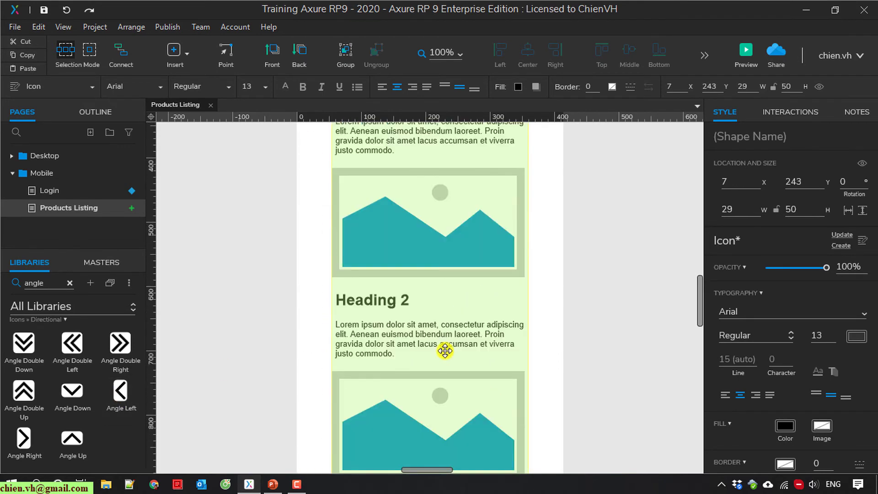
scroll(445, 350, "down", 3)
scroll(444, 350, "up", 5)
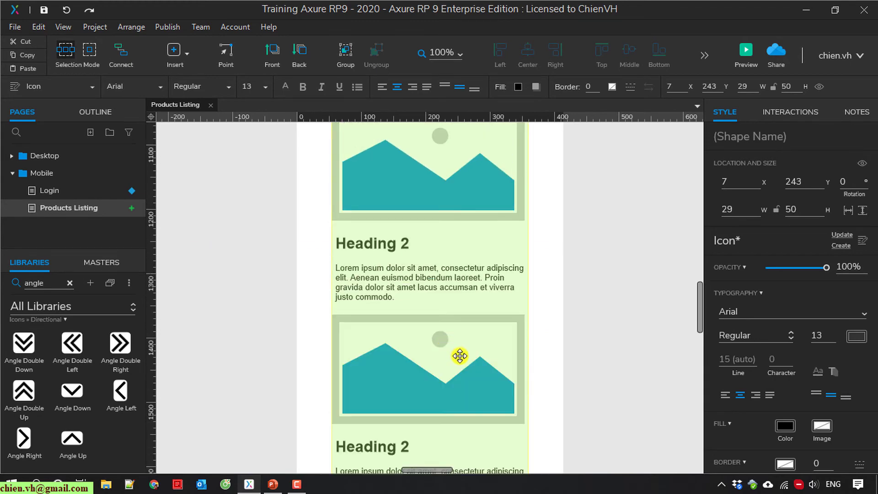
scroll(476, 341, "up", 5)
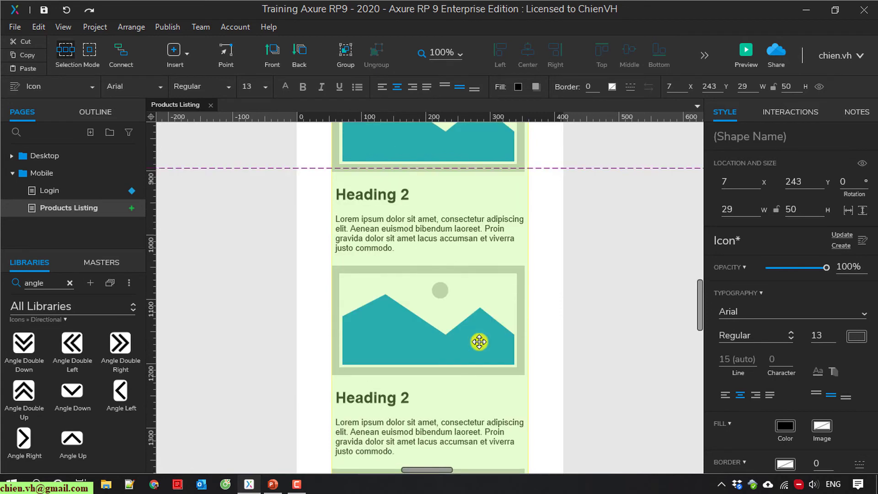
scroll(481, 340, "up", 2)
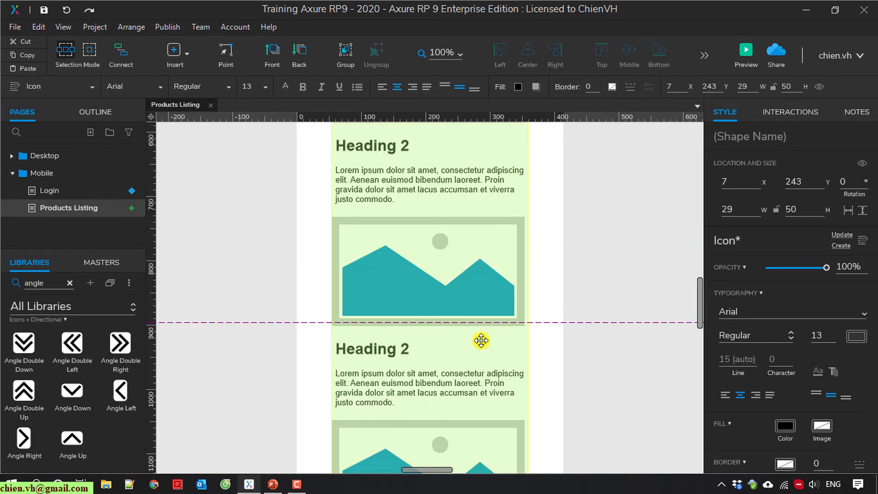
left_click(456, 252)
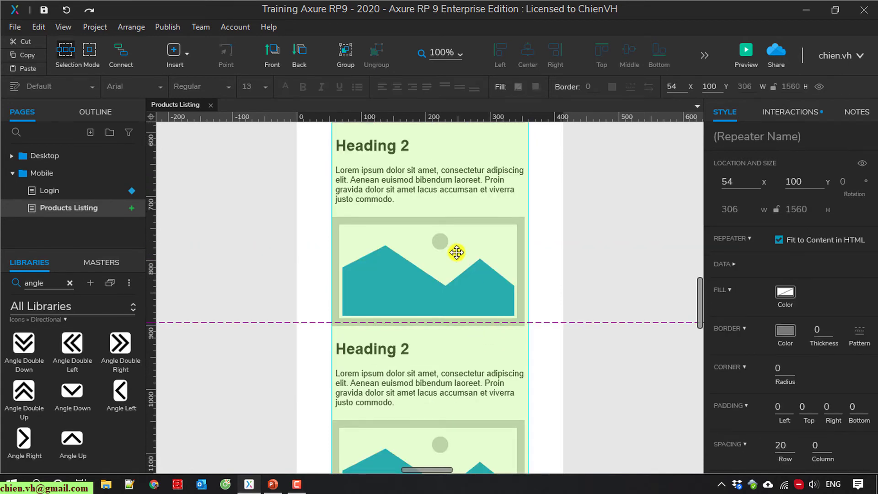
Delete rows 4 and 5 from the product repeater's data, leaving three product cards.
left_click(732, 262)
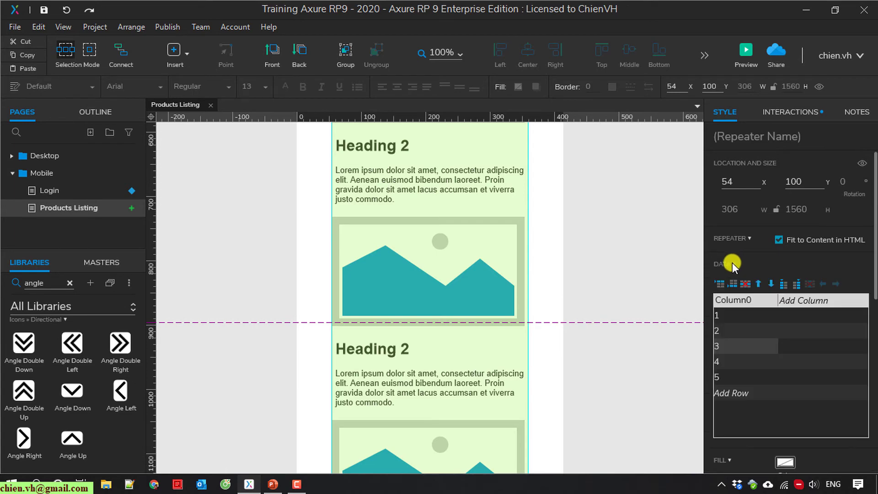
left_click(727, 363)
right_click(728, 363)
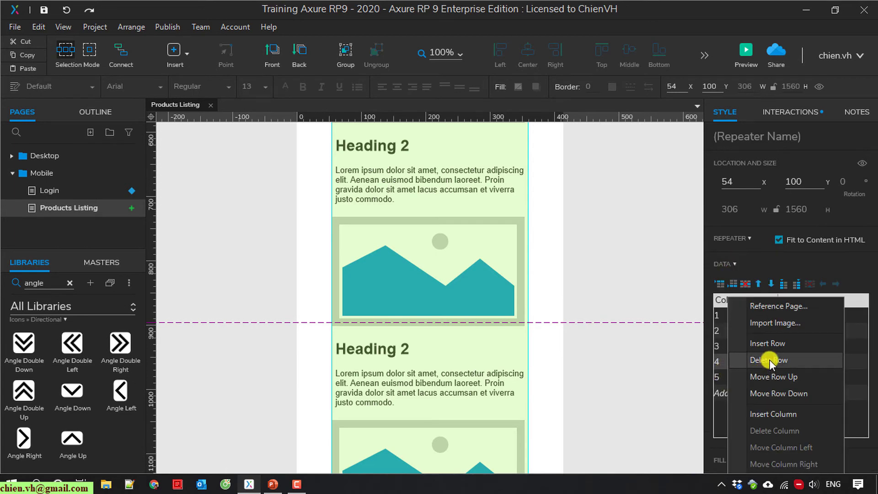
left_click(770, 360)
right_click(731, 364)
left_click(751, 361)
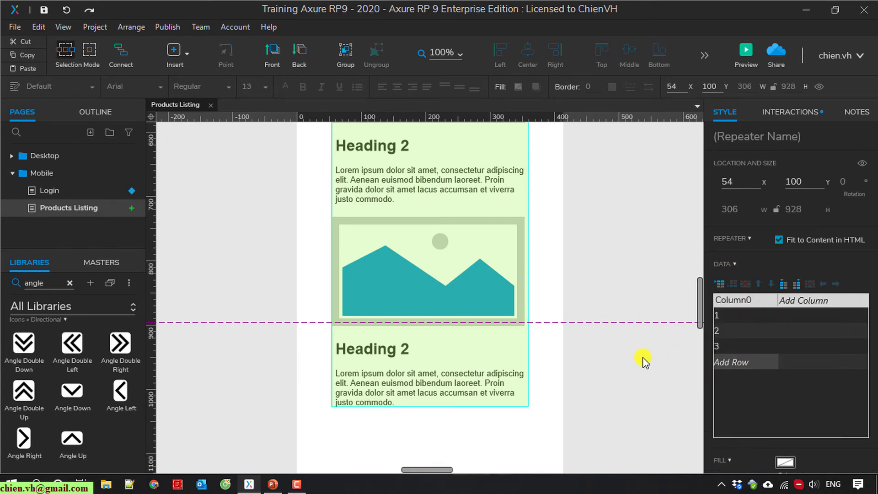
left_click(642, 361)
scroll(642, 361, "up", 5)
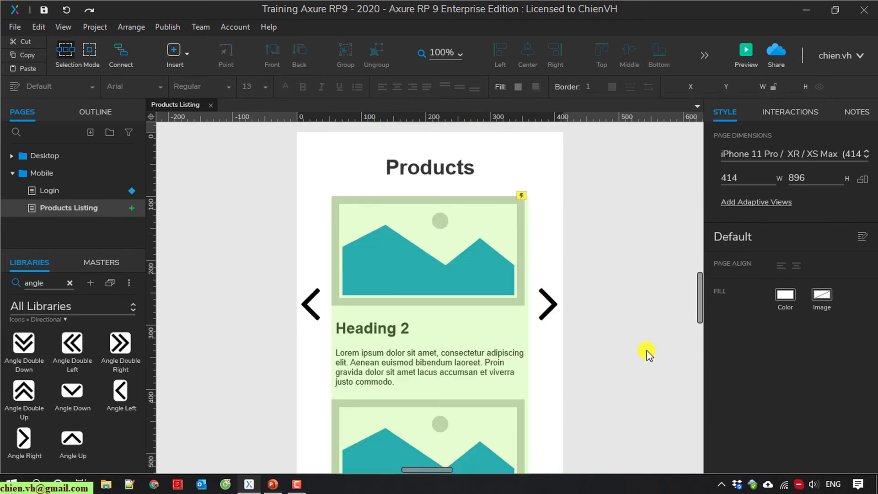
Zoom the canvas out to 50%.
left_click(463, 55)
left_click(449, 253)
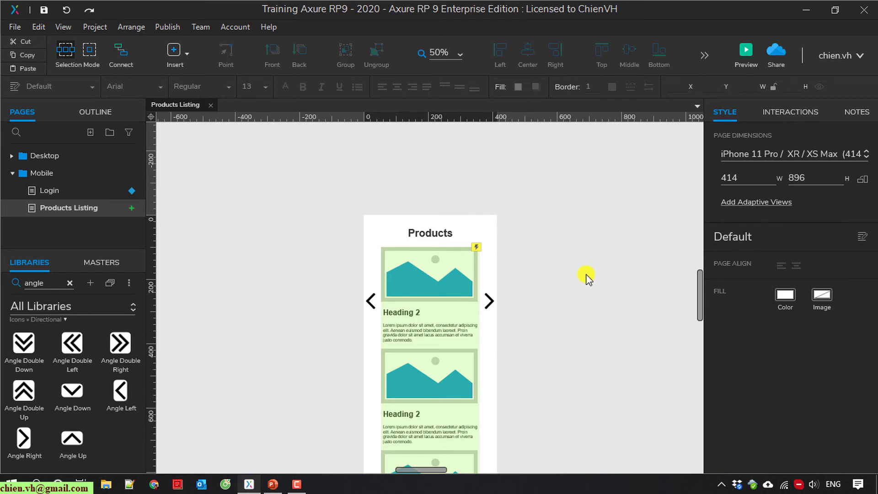
scroll(568, 290, "down", 4)
scroll(569, 286, "up", 1)
Move the right and left arrows down, level at y 539 beside the second product card.
left_click(487, 224)
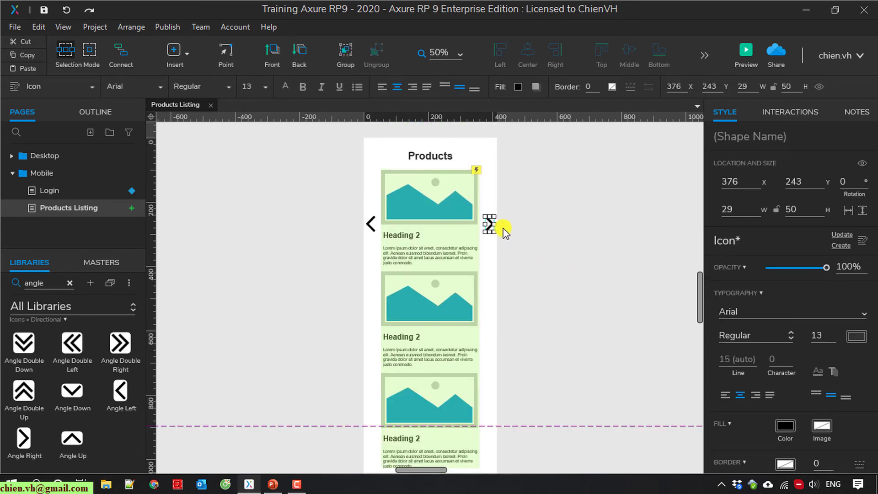
left_click_drag(488, 226, 491, 315)
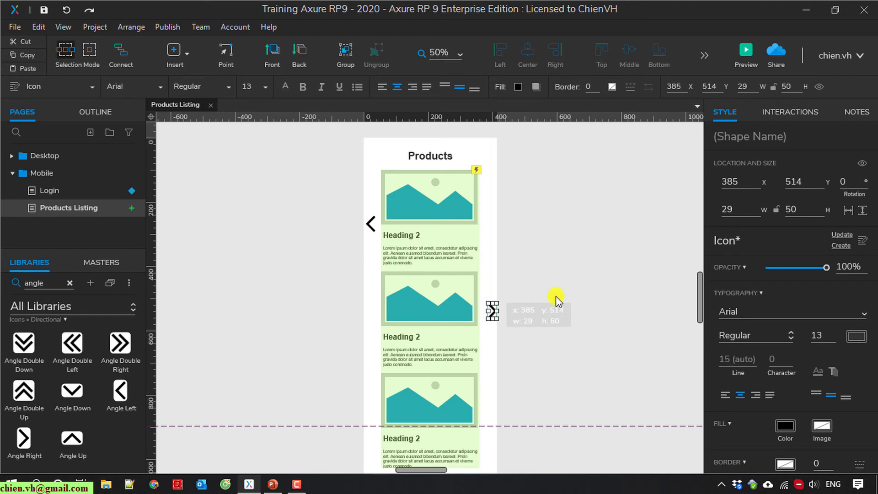
scroll(564, 290, "down", 4)
scroll(564, 285, "up", 4)
left_click(613, 260)
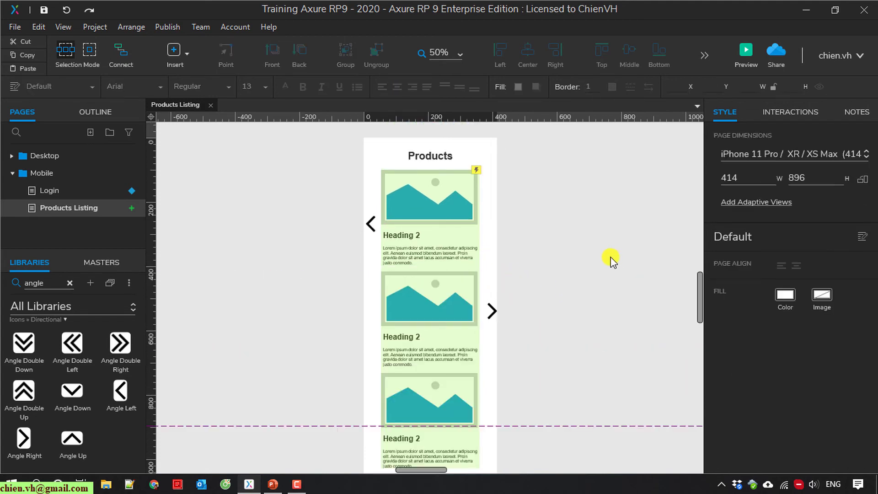
scroll(521, 311, "down", 4)
scroll(520, 310, "up", 4)
left_click_drag(492, 311, 493, 320)
left_click_drag(371, 223, 372, 323)
left_click(590, 291)
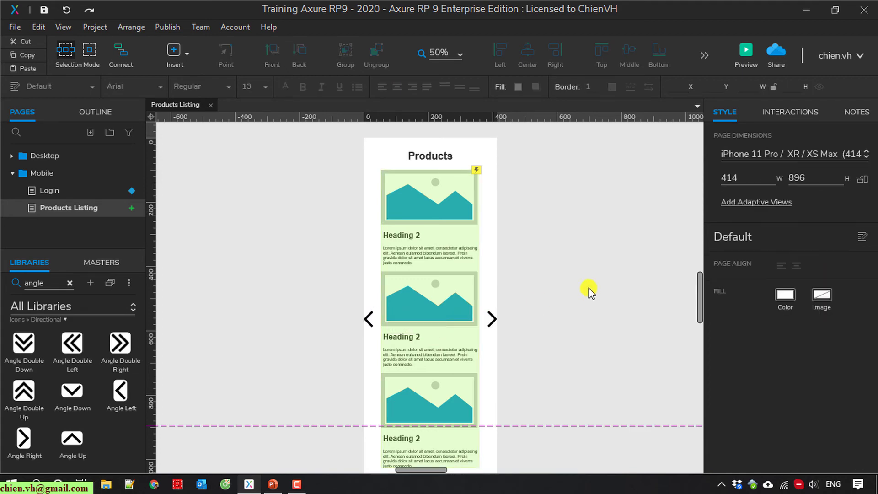
Make the left arrow icon's fill grey #7F7F7F.
left_click(367, 324)
left_click(786, 428)
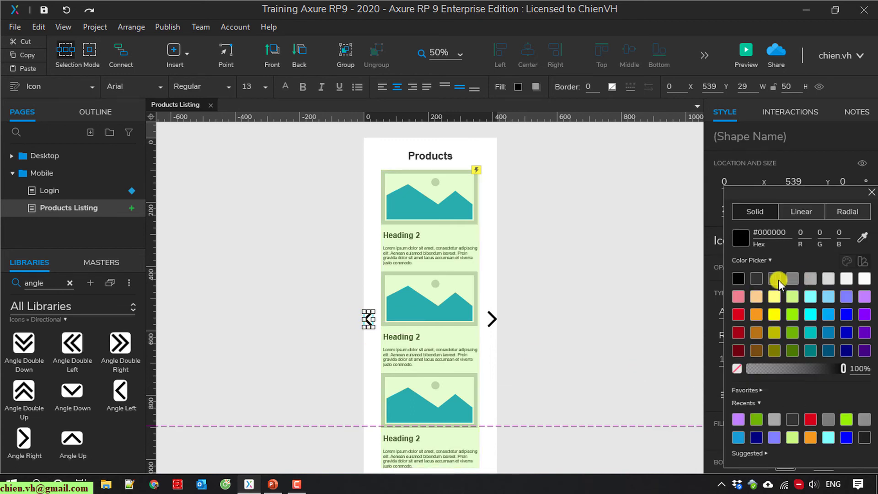
left_click(792, 279)
left_click(633, 386)
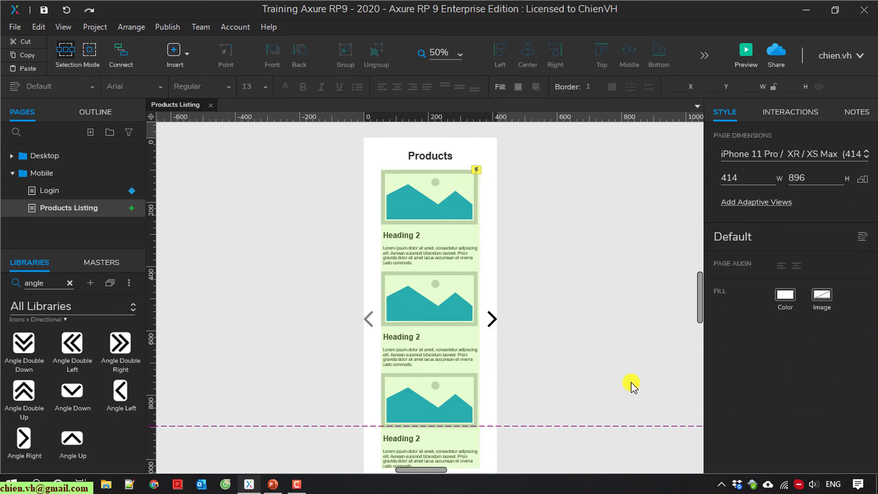
Recolour the right arrow icon to grey #7F7F7F to match the left arrow.
left_click(492, 319)
left_click(857, 338)
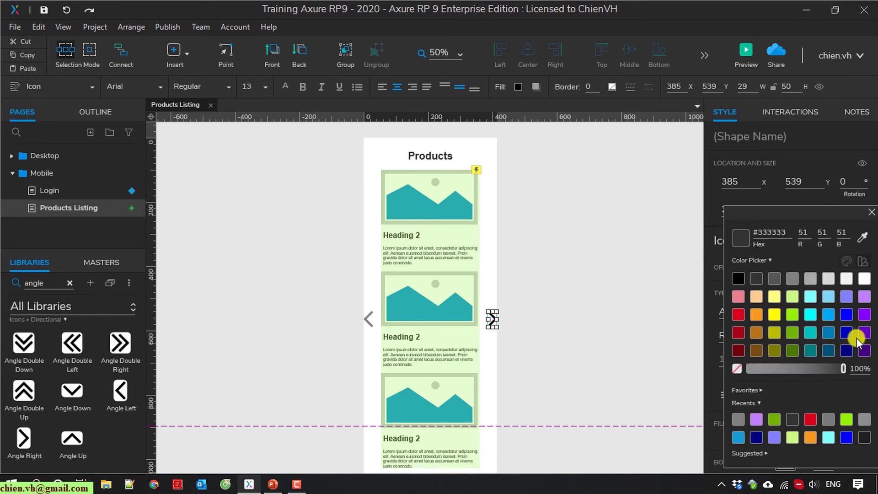
left_click(774, 279)
left_click(590, 283)
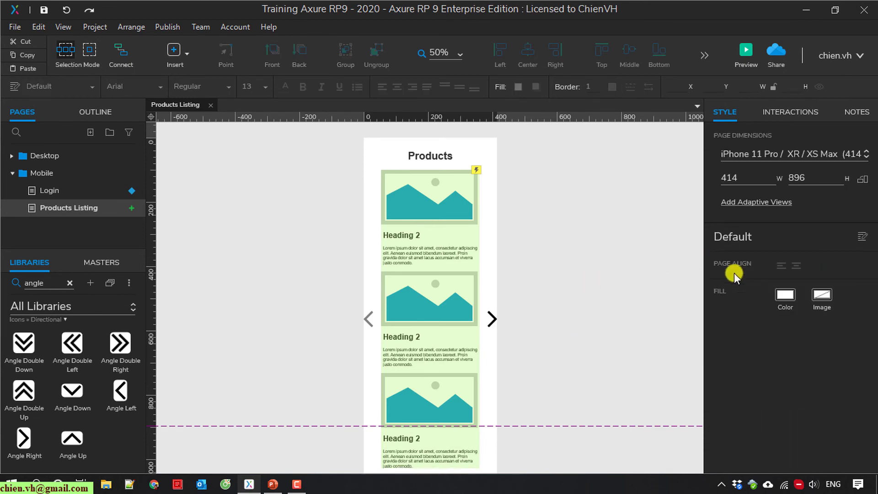
left_click(493, 321)
left_click(857, 337)
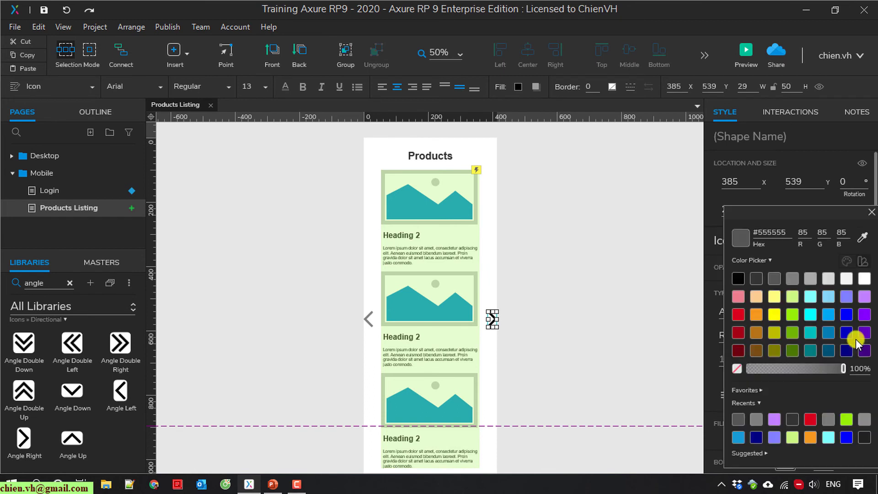
left_click(791, 280)
left_click(590, 310)
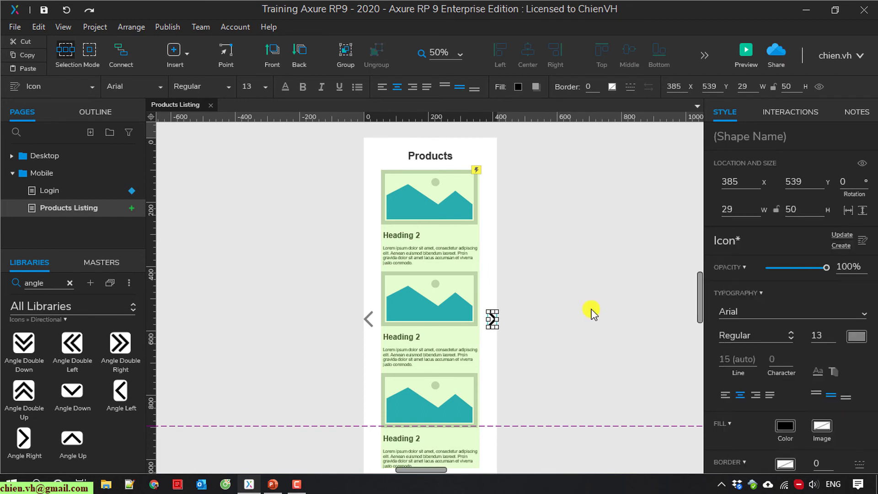
left_click(492, 323)
left_click(784, 428)
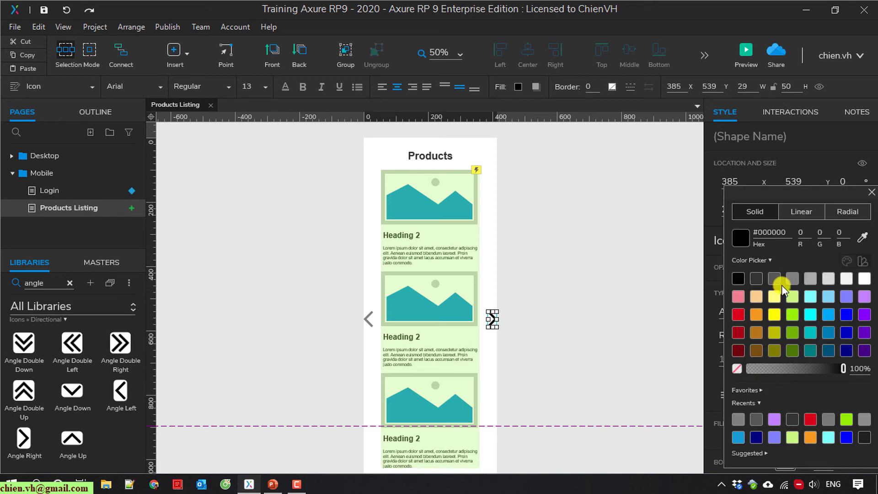
left_click(586, 343)
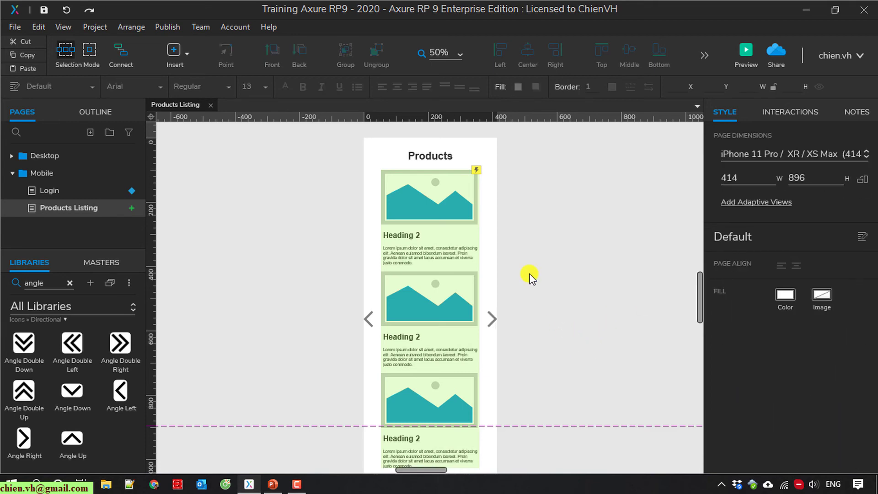
Preview the Products Listing page in Chrome and test the left and right carousel arrows.
left_click(748, 51)
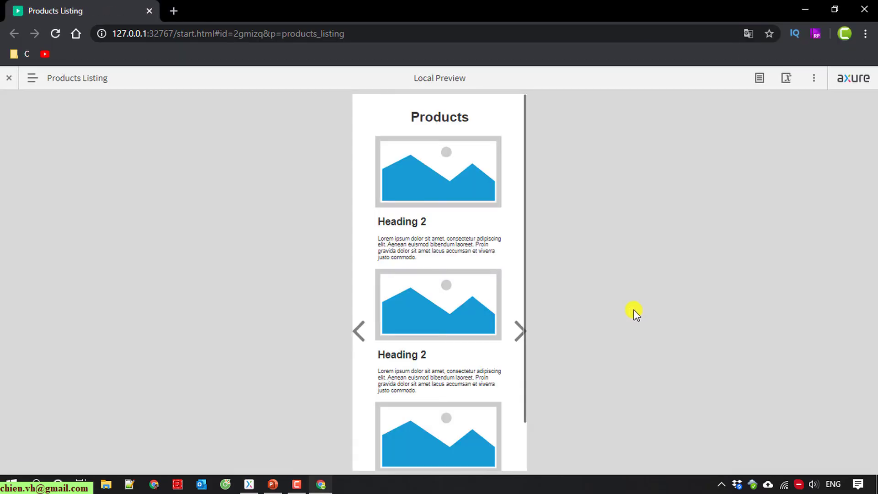
scroll(486, 339, "down", 1)
scroll(481, 338, "up", 1)
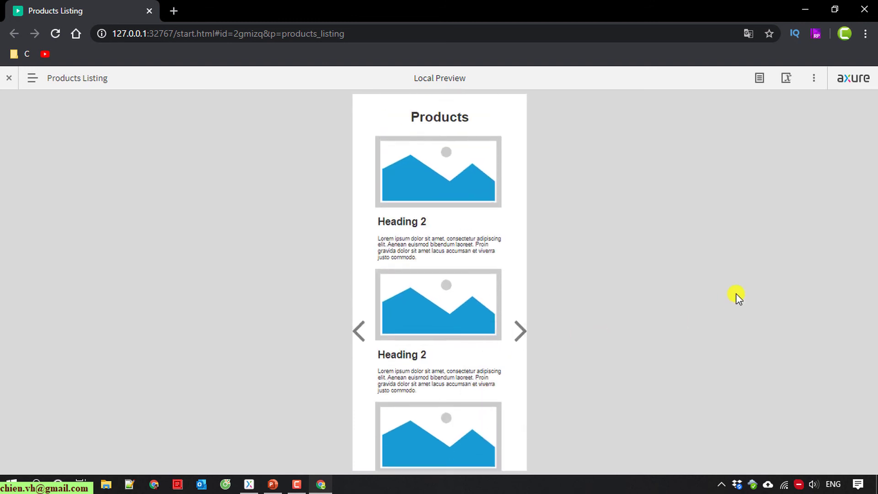
left_click(376, 329)
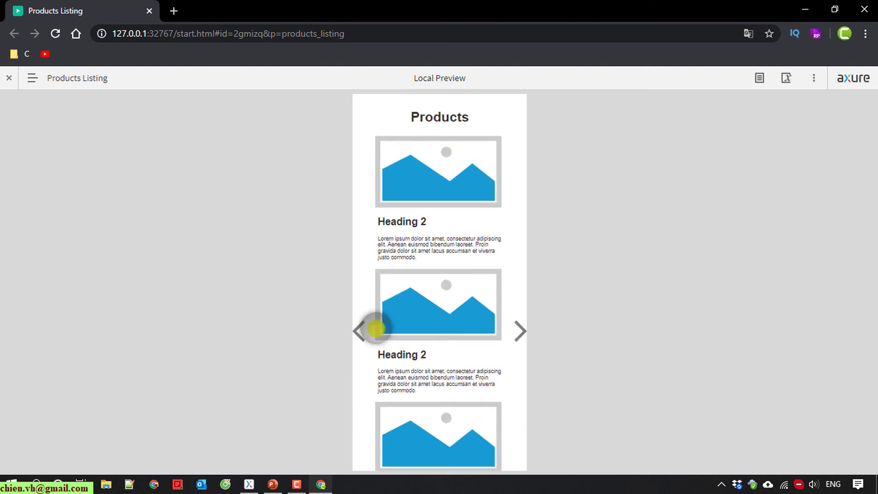
left_click(521, 337)
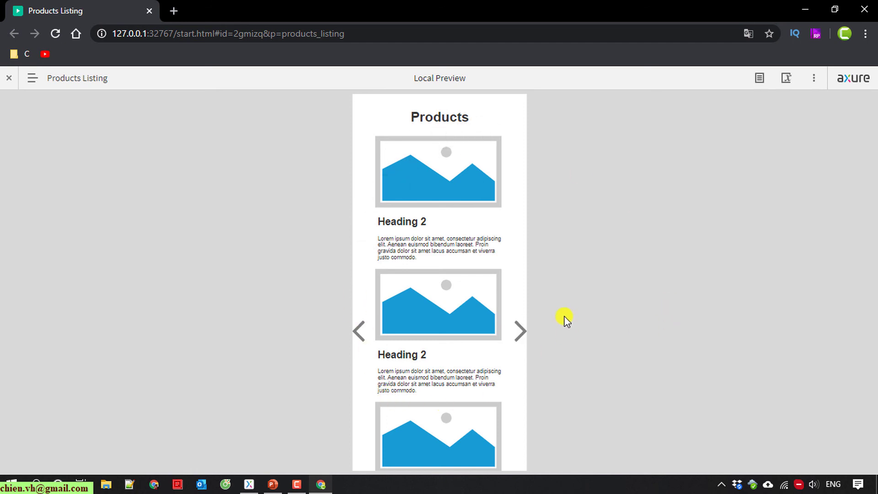
left_click(518, 339)
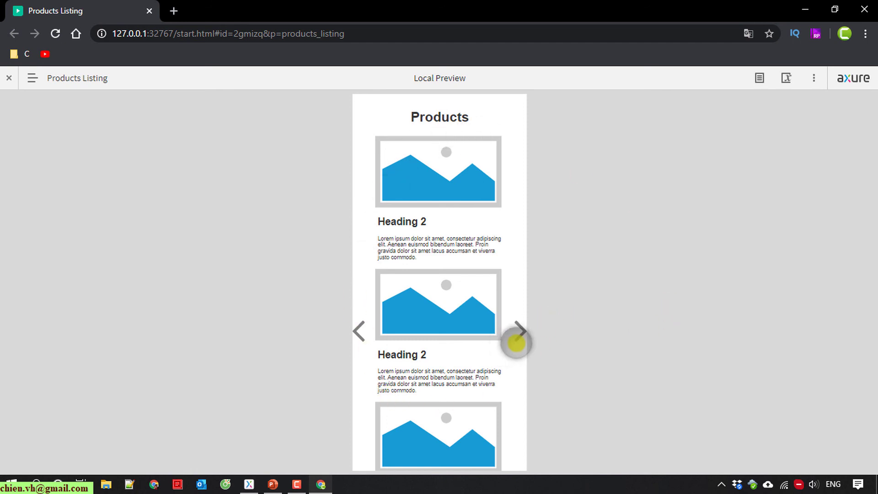
scroll(517, 423, "down", 1)
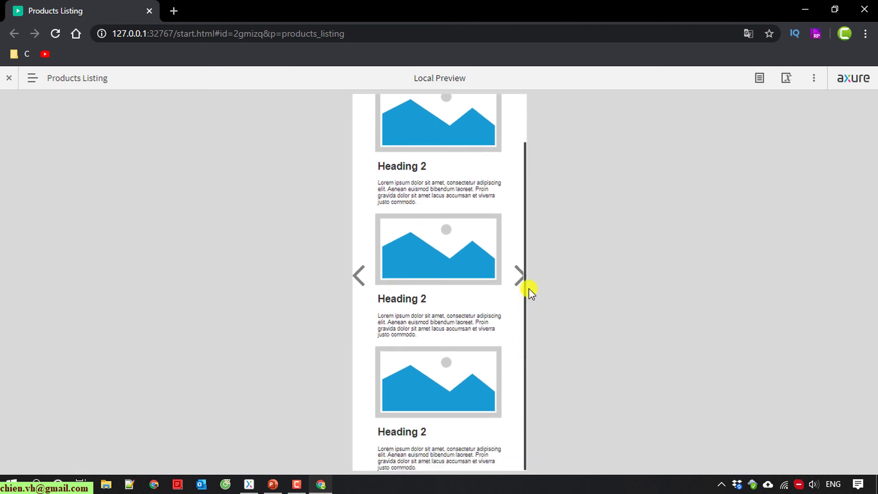
scroll(524, 430, "up", 1)
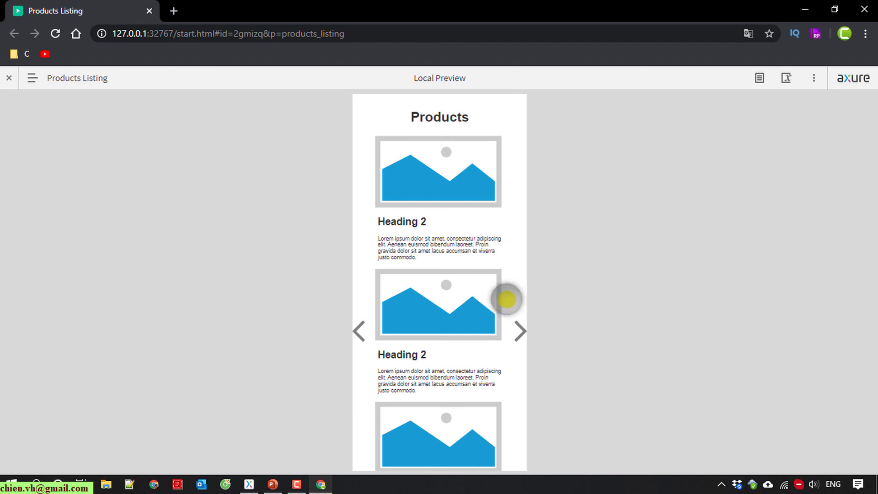
scroll(440, 352, "down", 1)
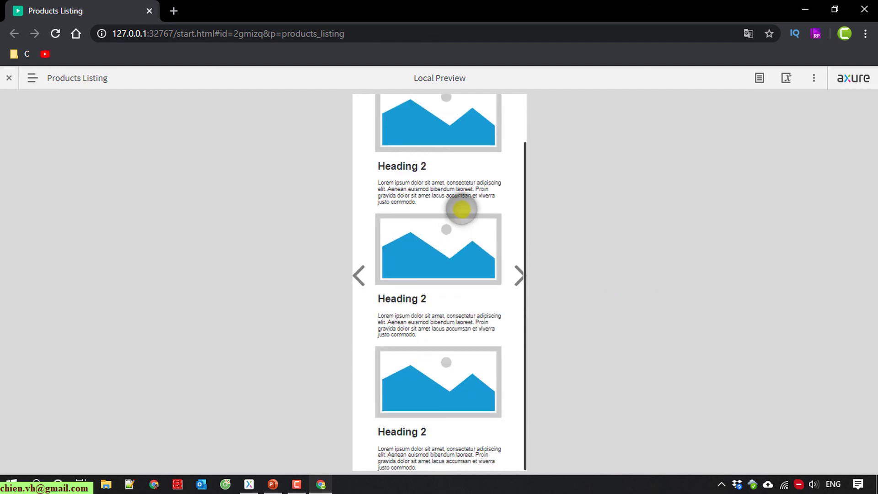